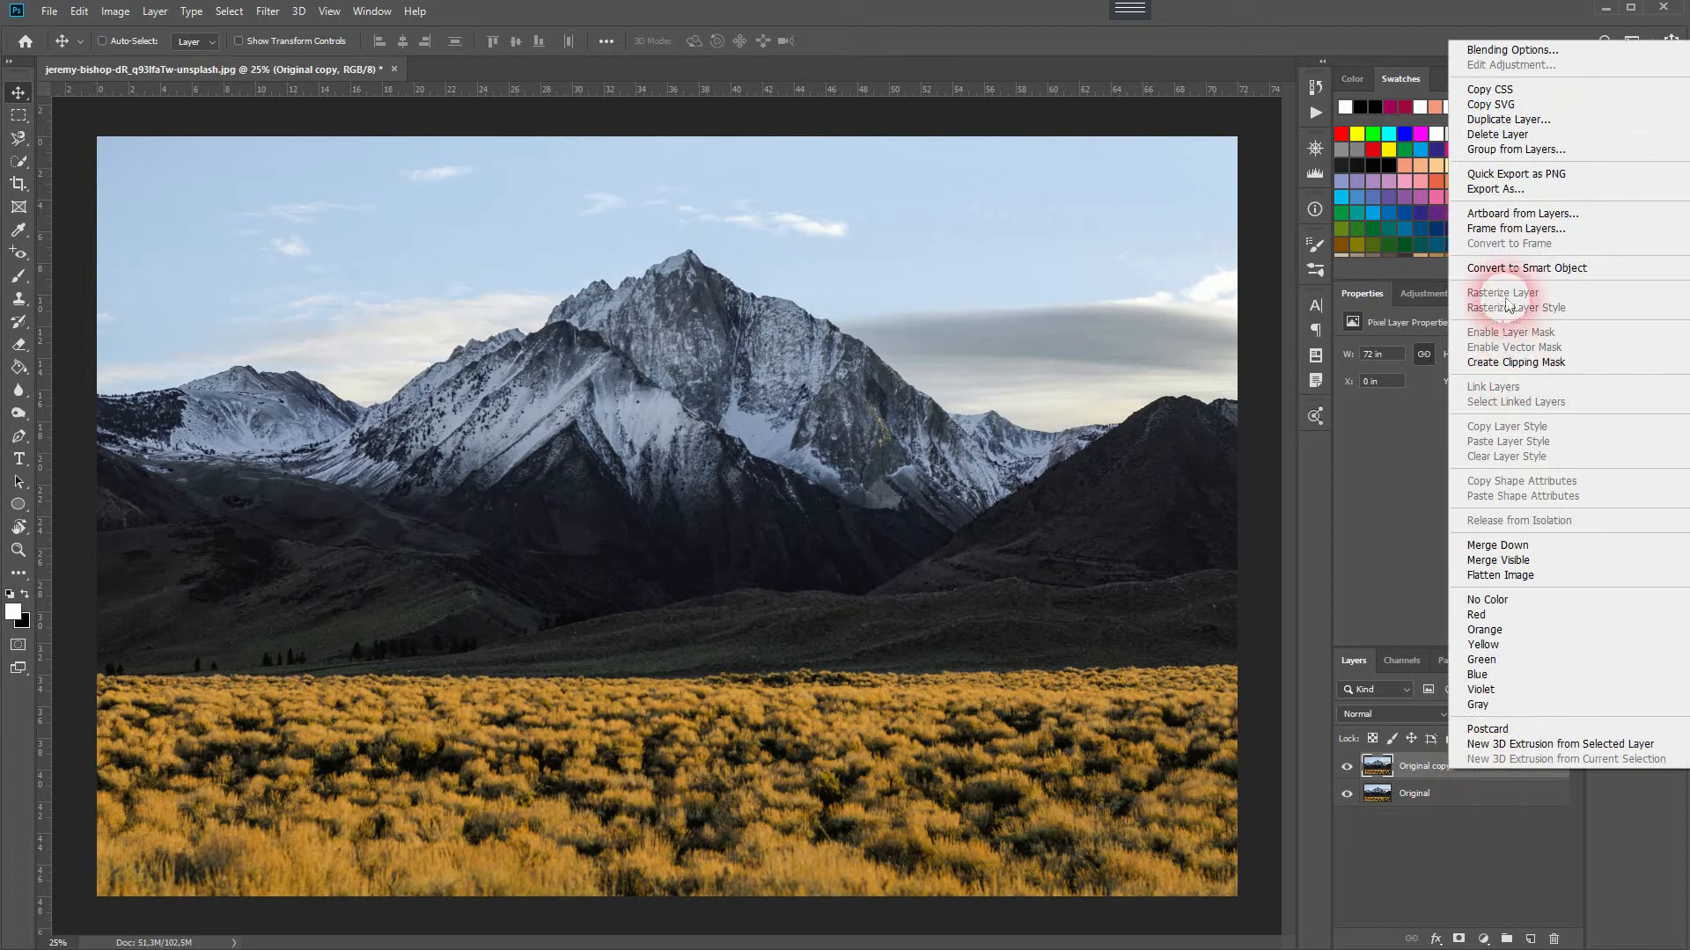
# Step: Convert the Original copy layer to a smart object and open the Camera Raw Filter
pyautogui.click(1509, 268)
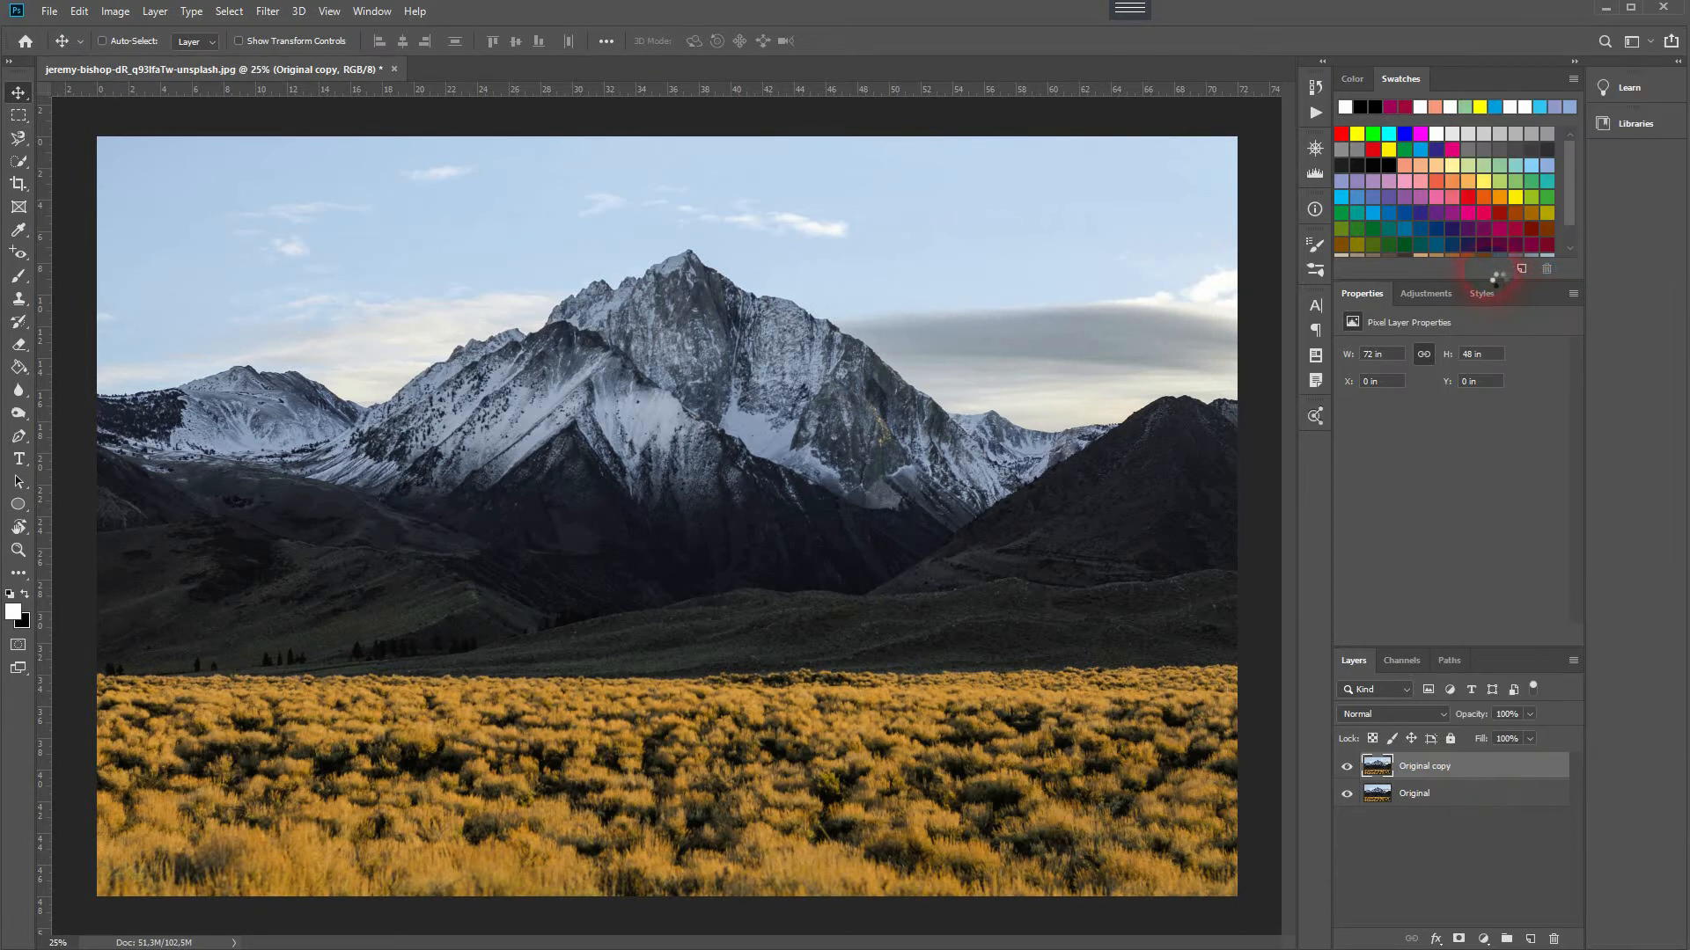
pyautogui.click(268, 12)
pyautogui.click(327, 117)
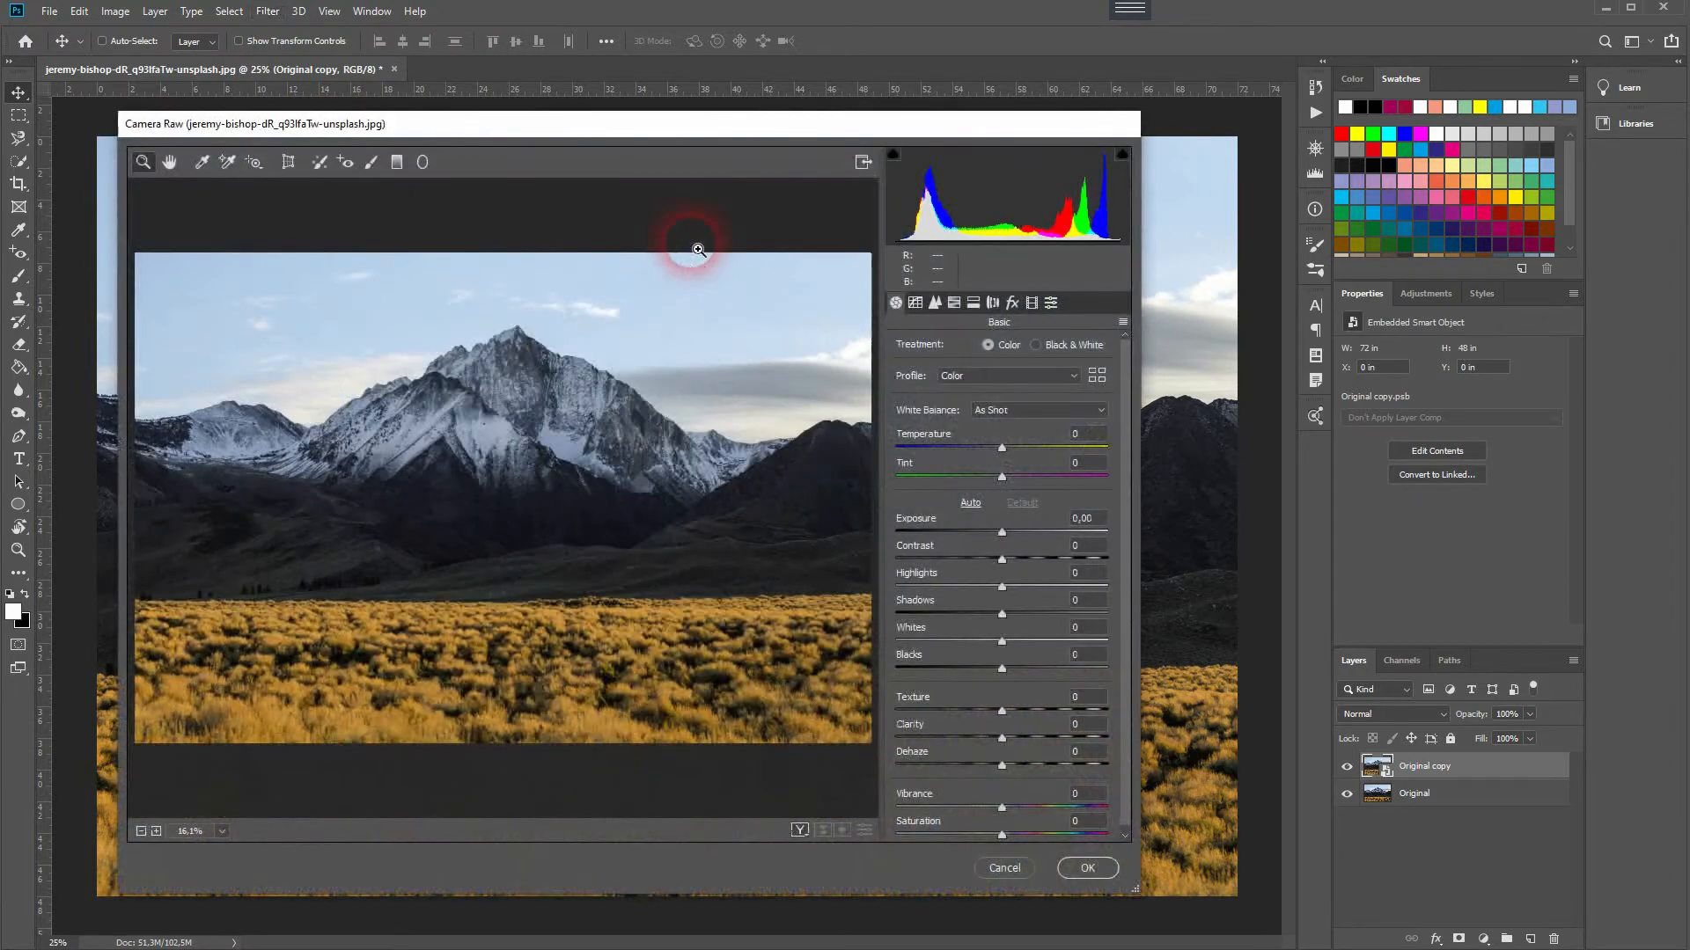
pyautogui.click(1001, 448)
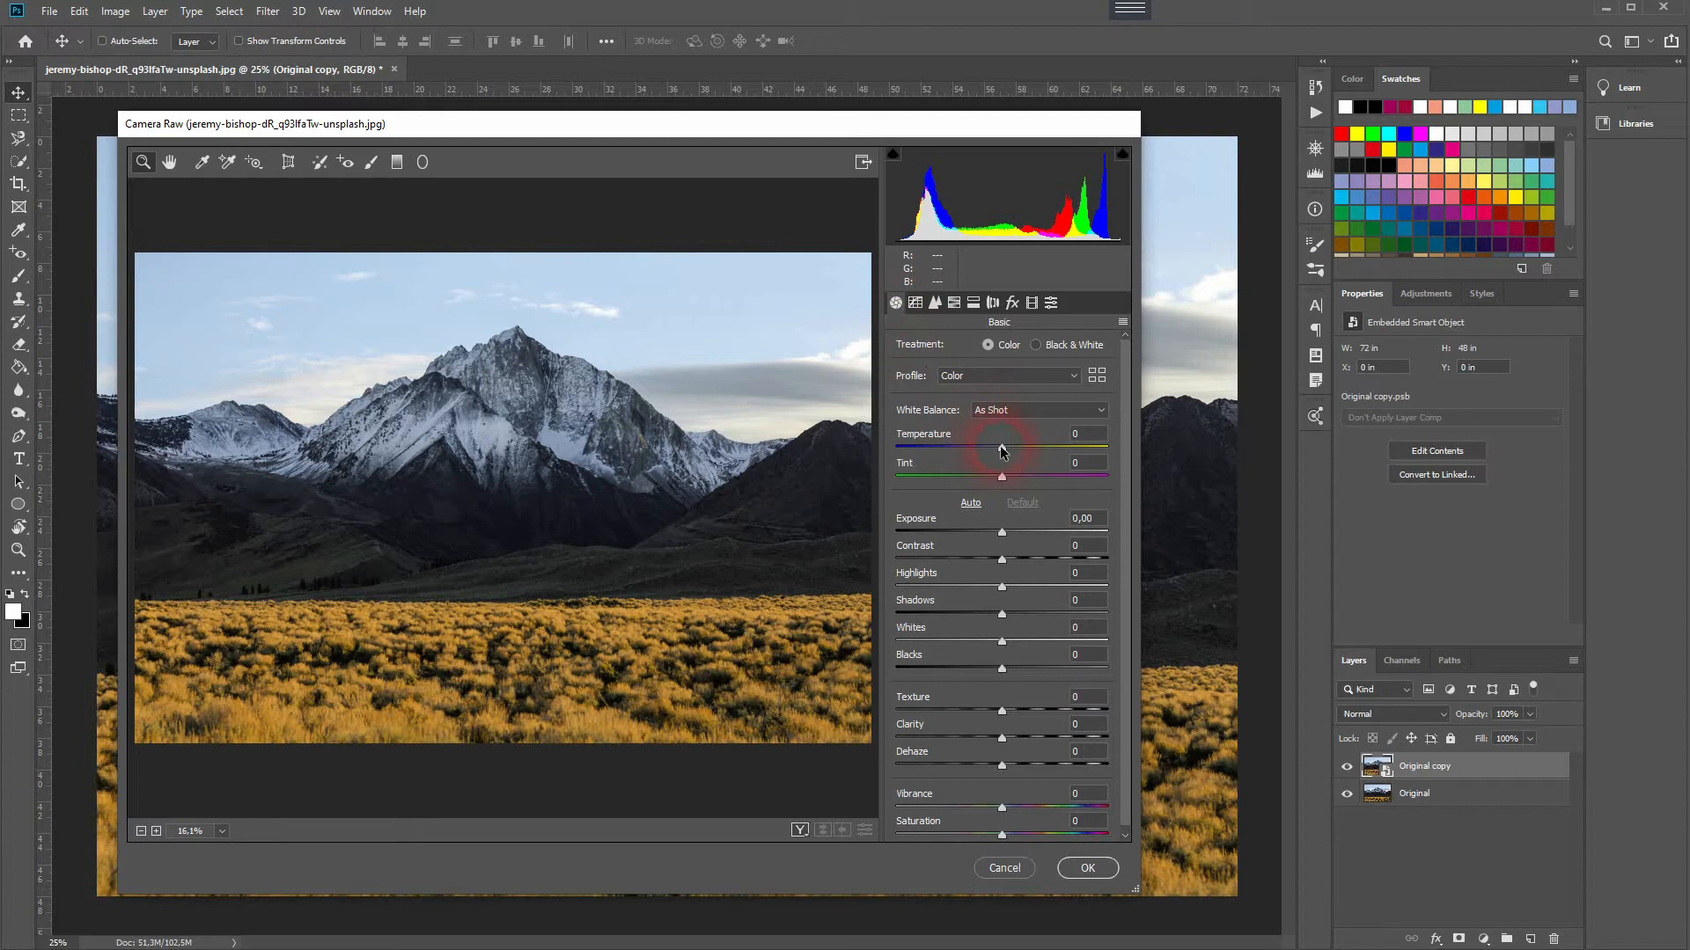
pyautogui.moveTo(1003, 446); pyautogui.dragTo(1074, 448)
pyautogui.click(971, 467)
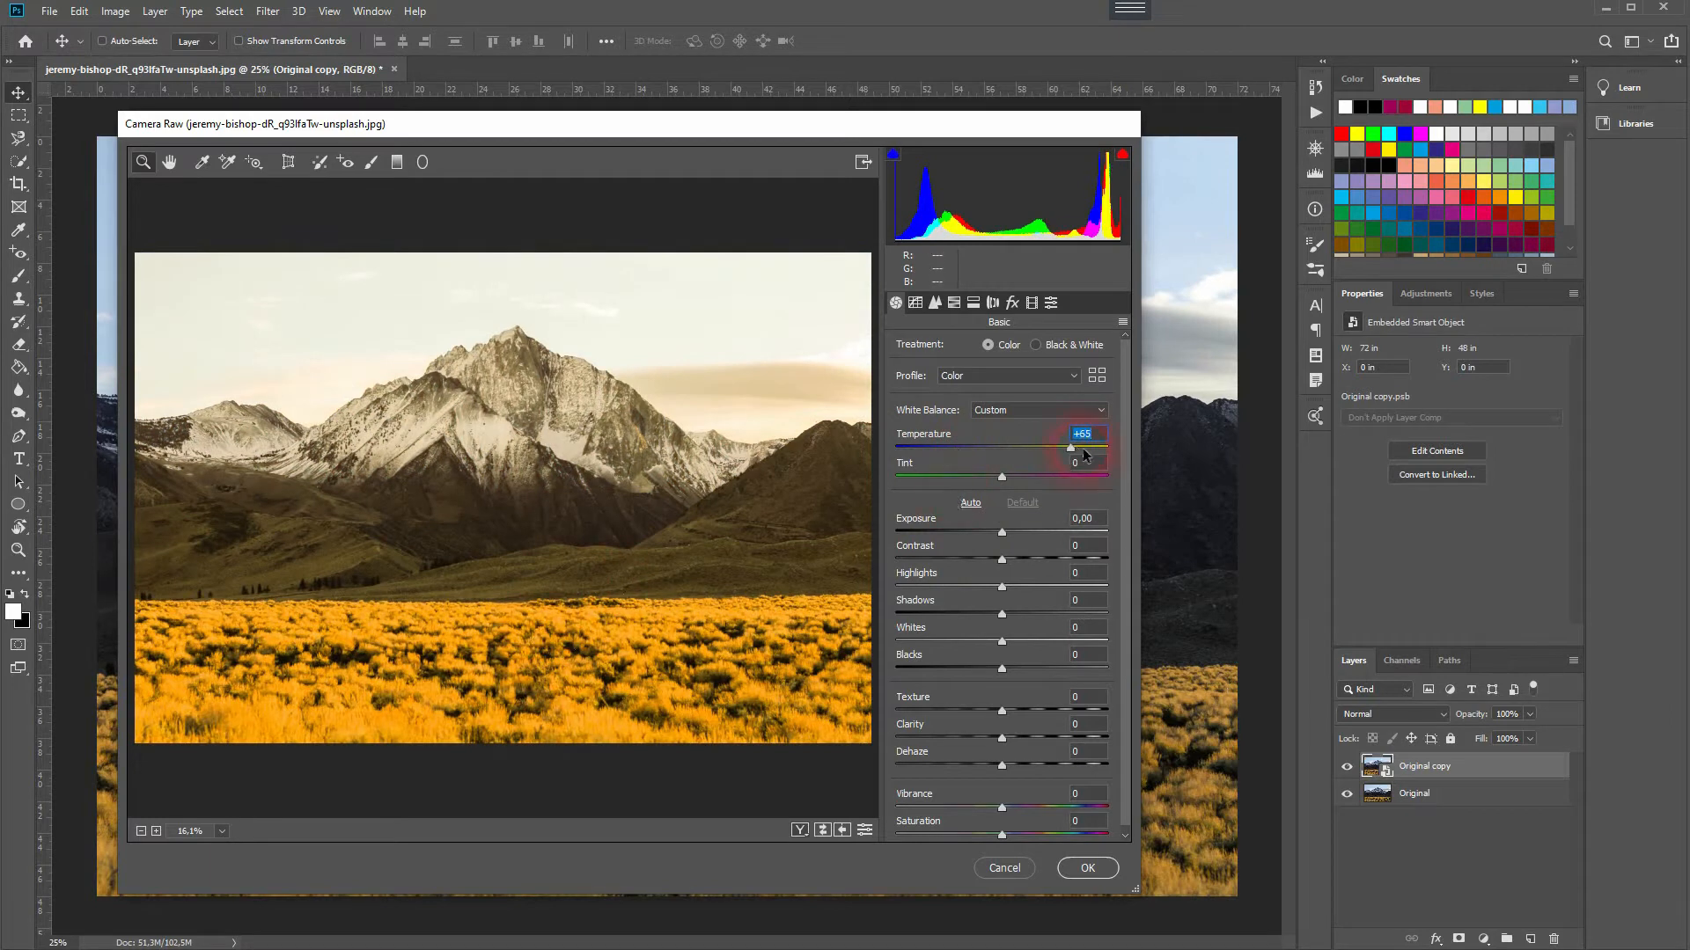
pyautogui.doubleClick(1045, 447)
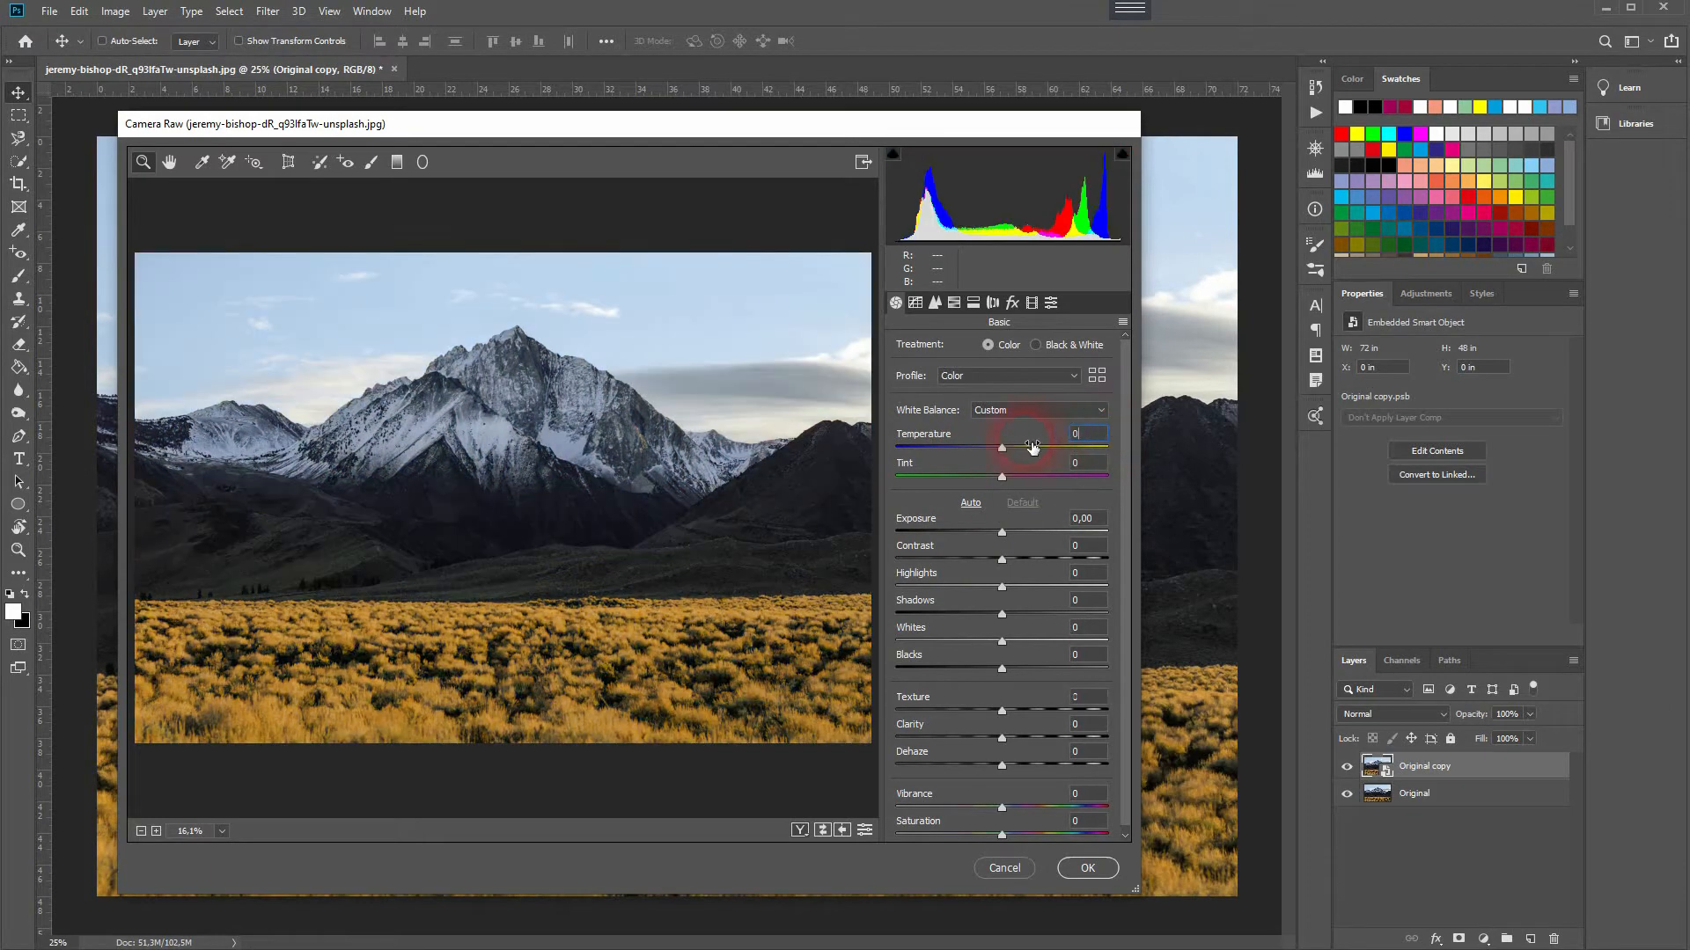
# Step: Draw a Graduated Filter from the top of the sky down to the middle of the mountain
pyautogui.click(397, 163)
pyautogui.moveTo(530, 262); pyautogui.dragTo(530, 456)
pyautogui.click(989, 378)
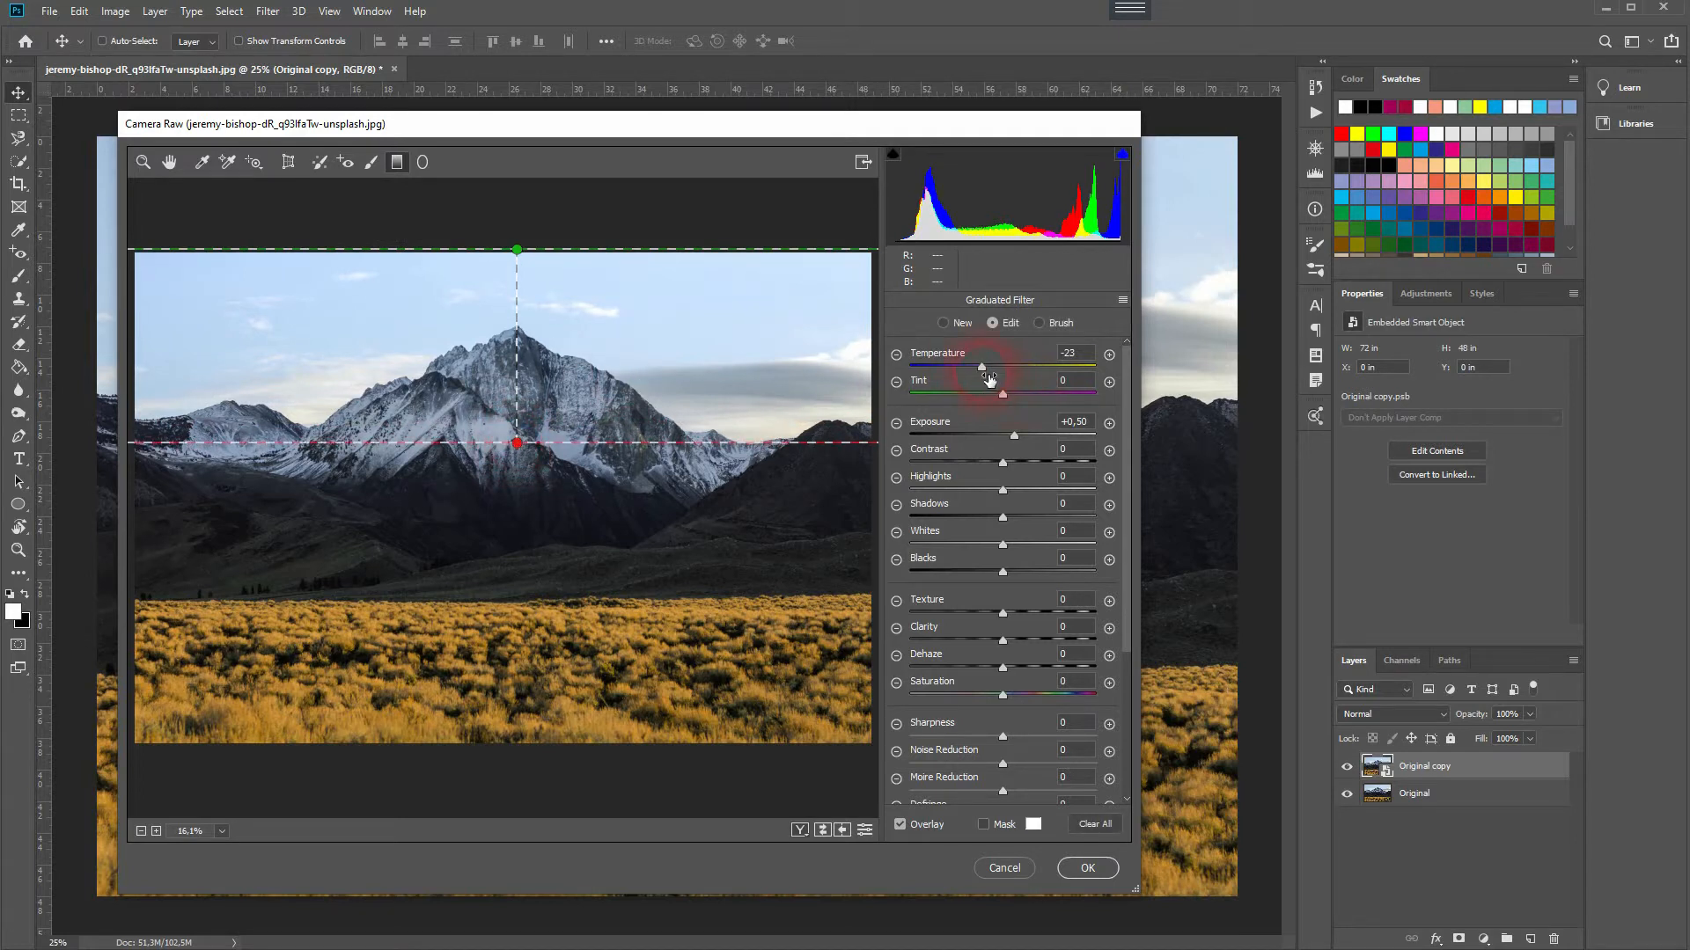
# Step: Set the graduated filter's Temperature to -21, Tint to +19 and Contrast to -37
pyautogui.moveTo(980, 362); pyautogui.dragTo(885, 362)
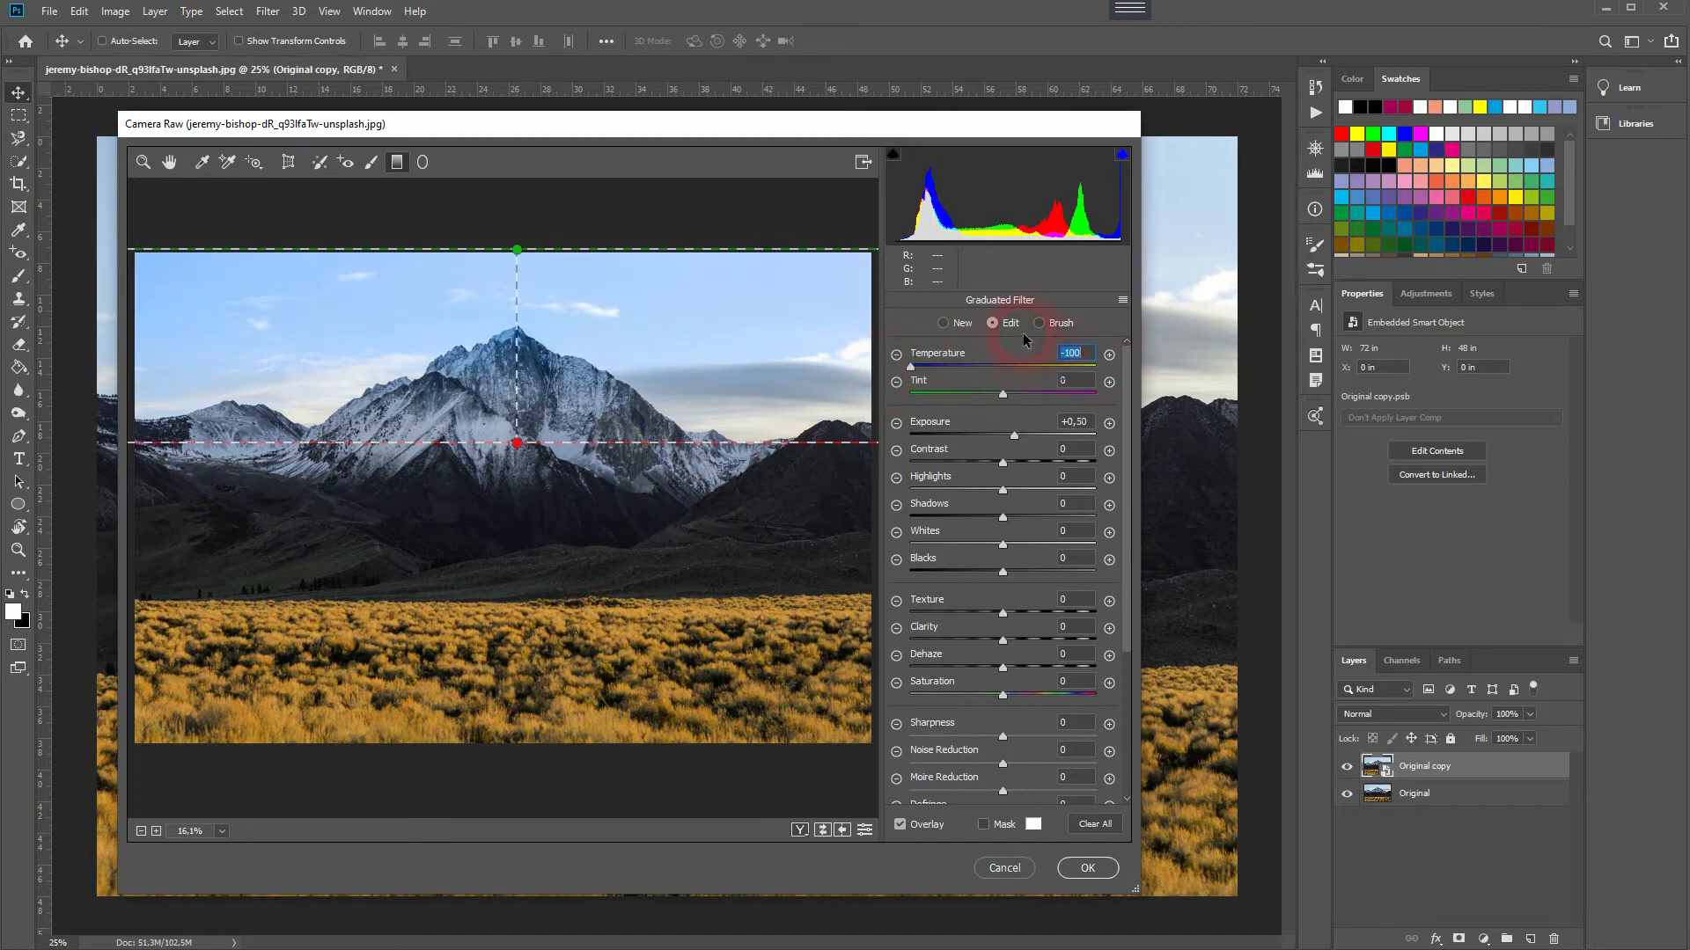
pyautogui.moveTo(911, 368); pyautogui.dragTo(1021, 399)
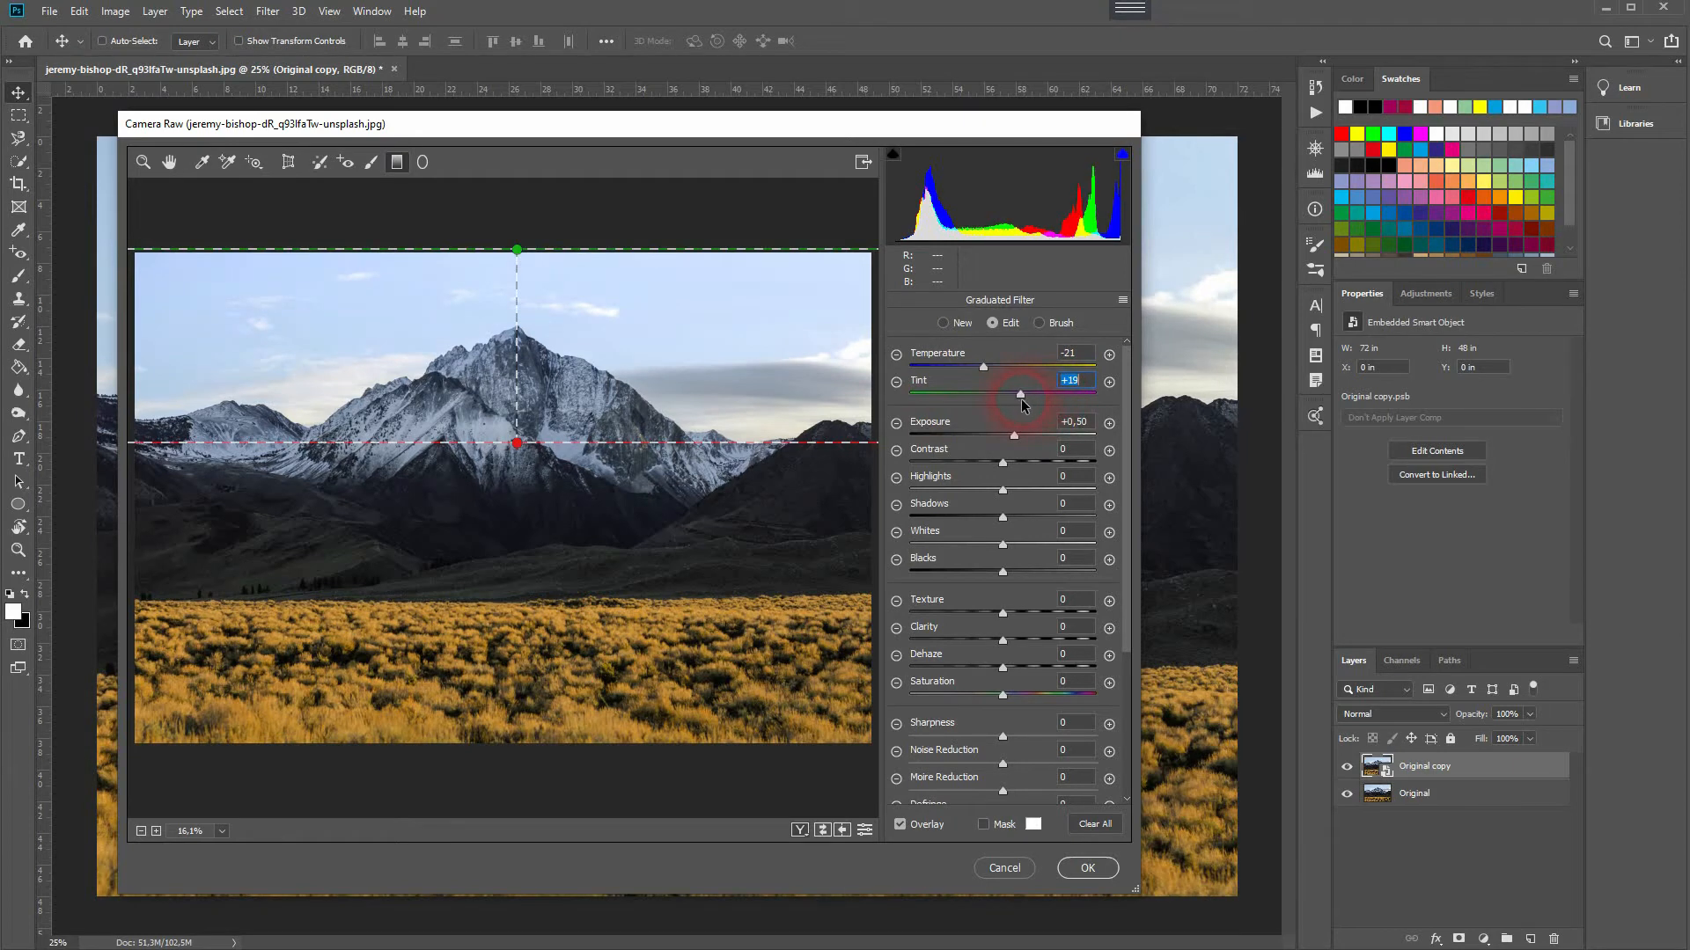
pyautogui.moveTo(1035, 461); pyautogui.dragTo(968, 470)
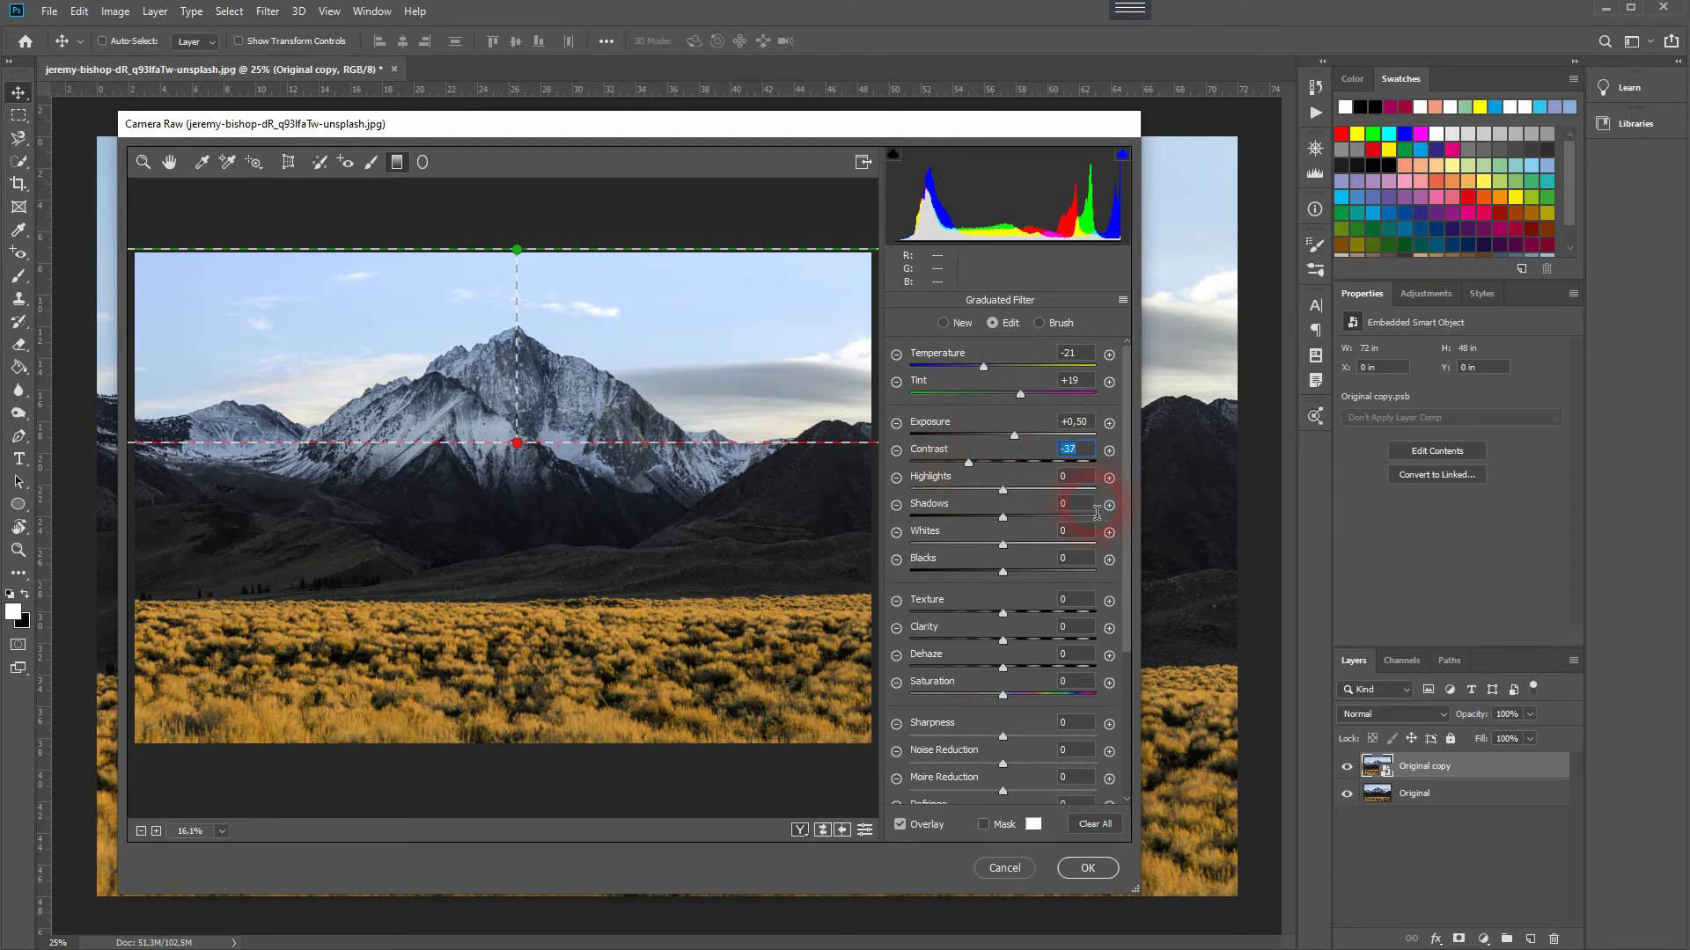
# Step: Set the graduated filter's Range Mask to Color and sample the blue sky as the color
pyautogui.scroll(-5, 1019, 674)
pyautogui.click(1019, 674)
pyautogui.click(1025, 678)
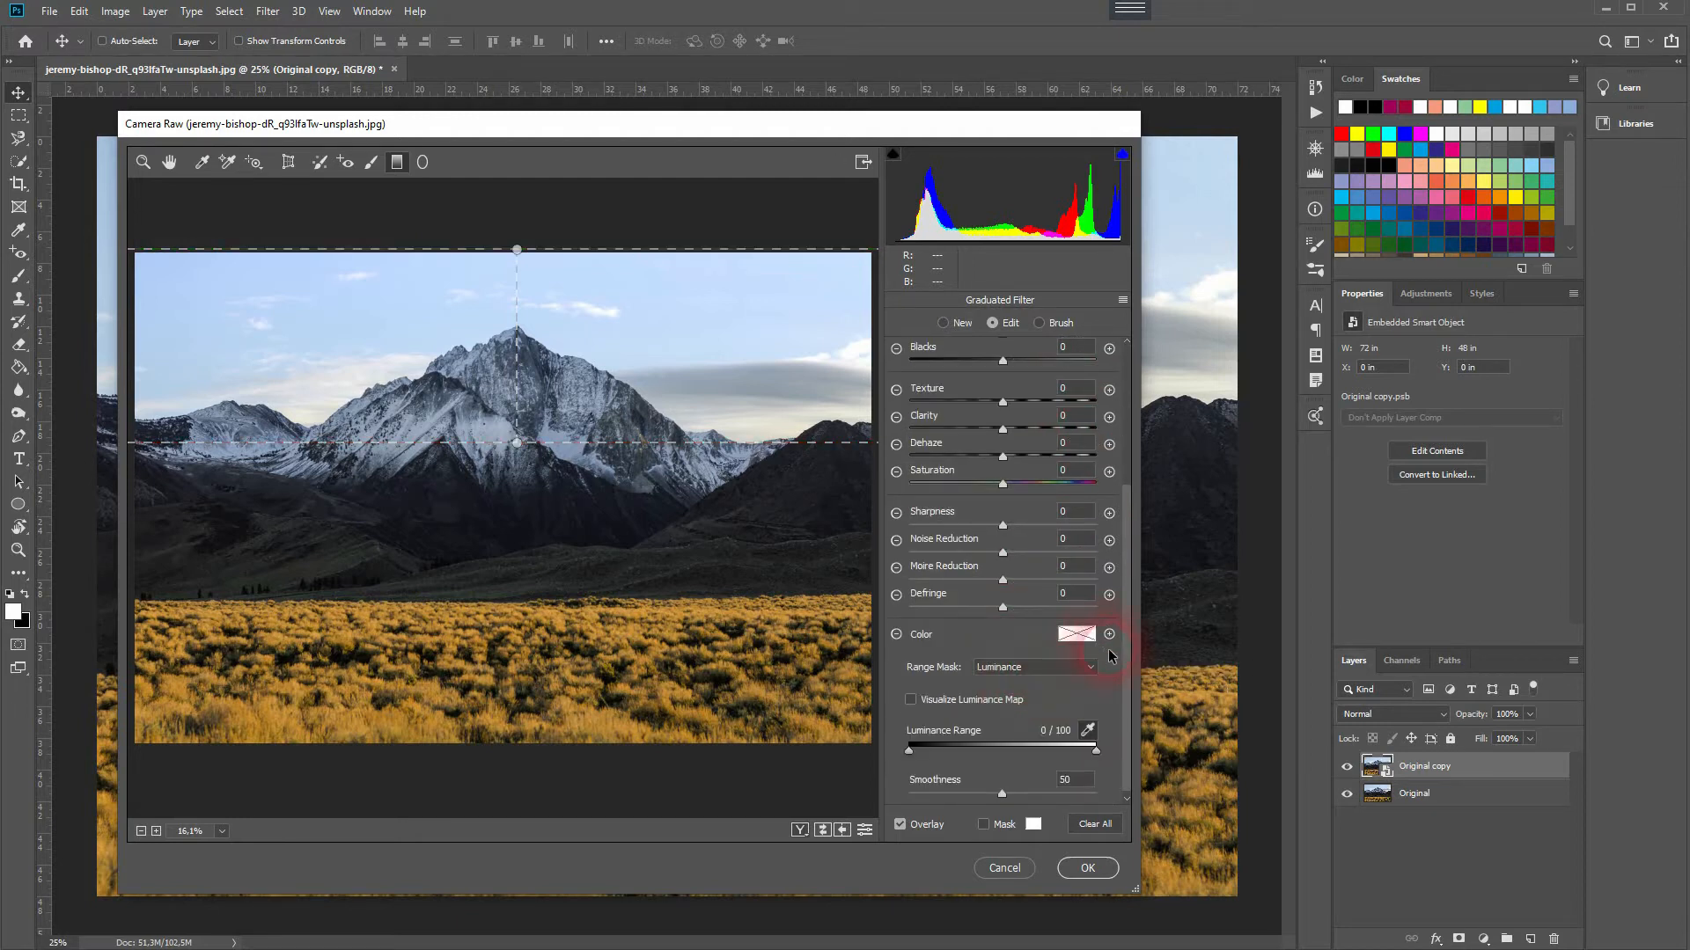
pyautogui.click(1080, 667)
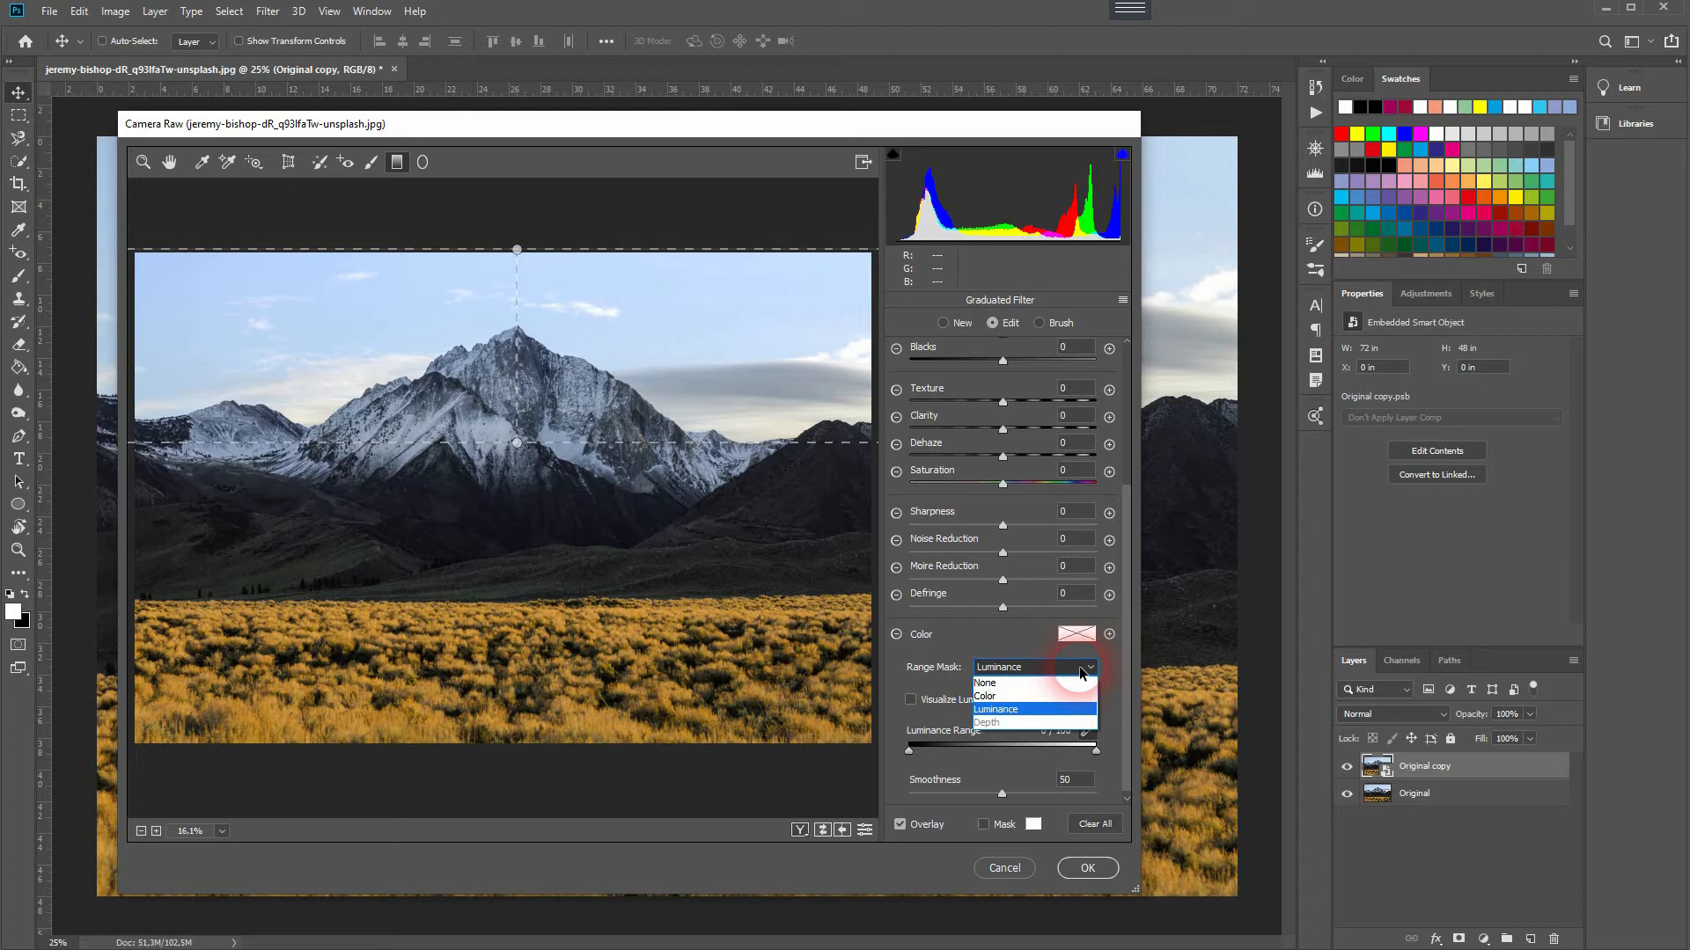
pyautogui.click(1074, 697)
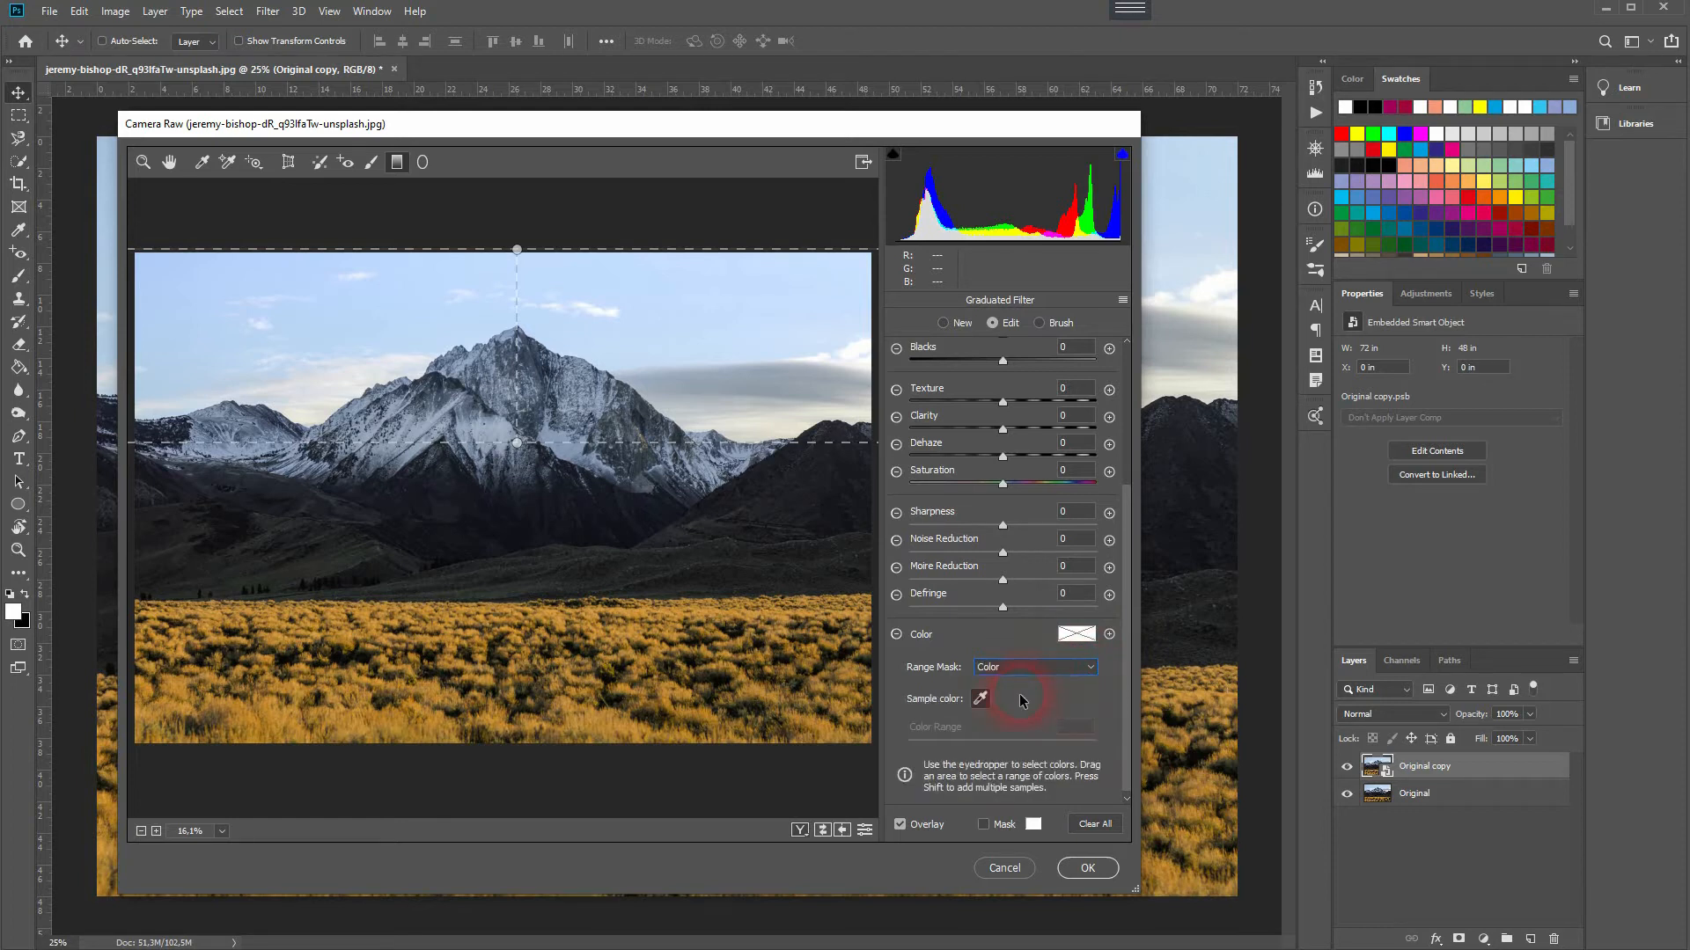
pyautogui.click(689, 302)
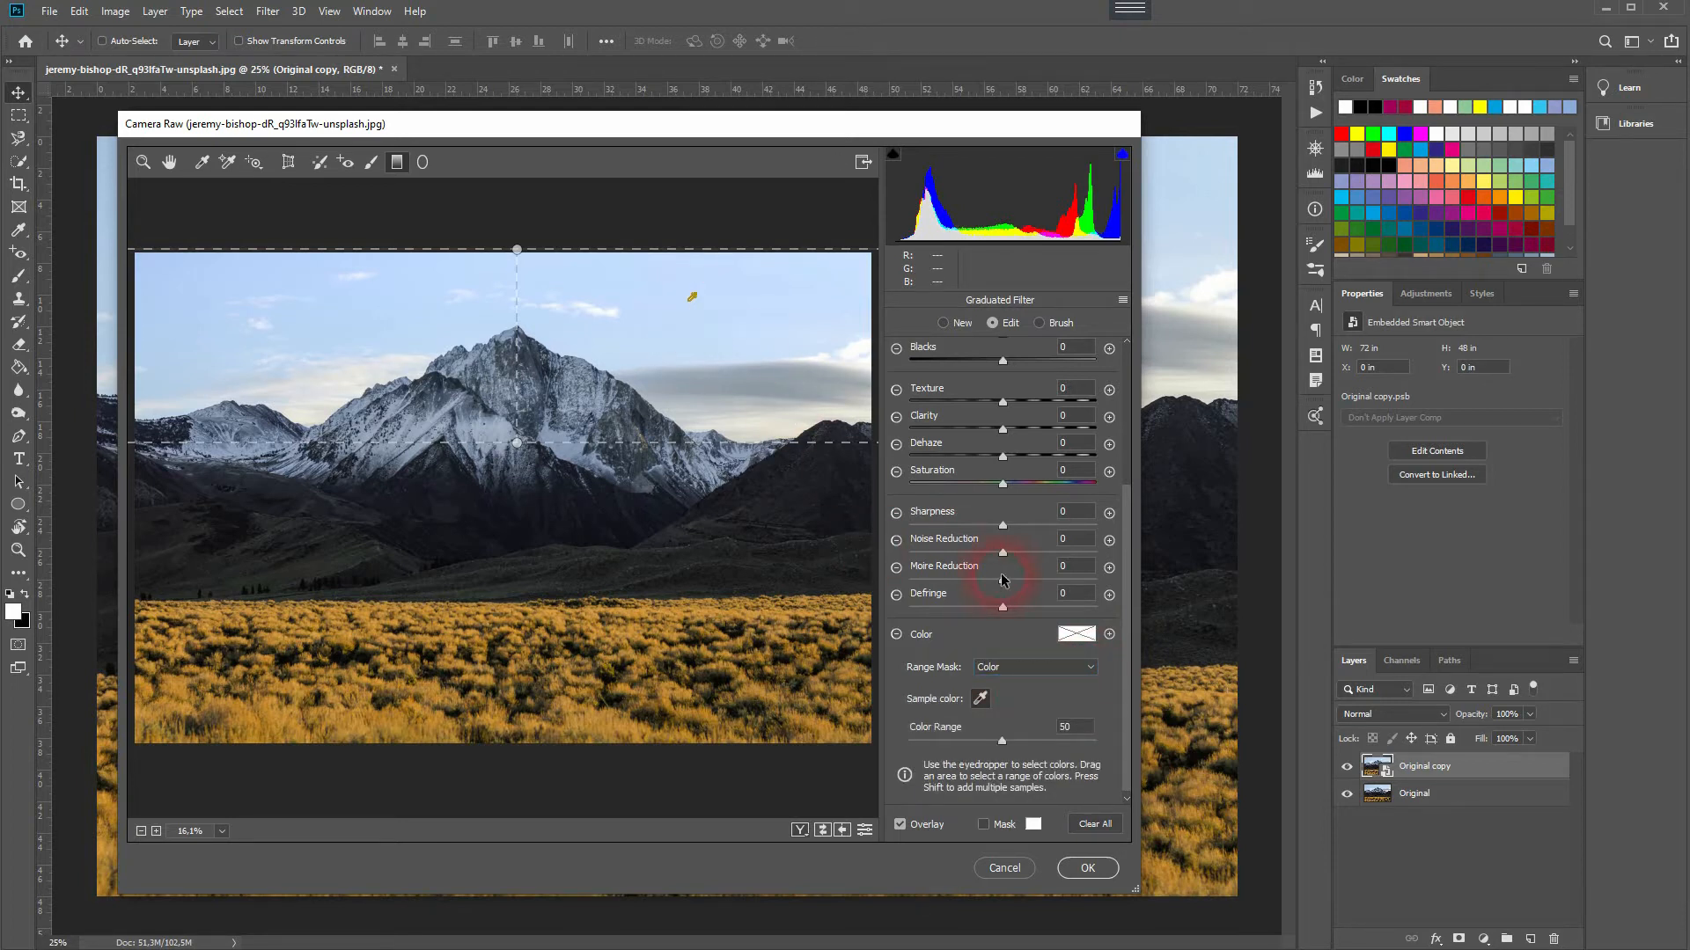
# Step: Adjust the filter's Temperature to -56 and Tint to +14, then apply the Camera Raw Filter
pyautogui.scroll(2, 1052, 499)
pyautogui.scroll(3, 1054, 499)
pyautogui.click(980, 366)
pyautogui.moveTo(980, 367); pyautogui.dragTo(1017, 396)
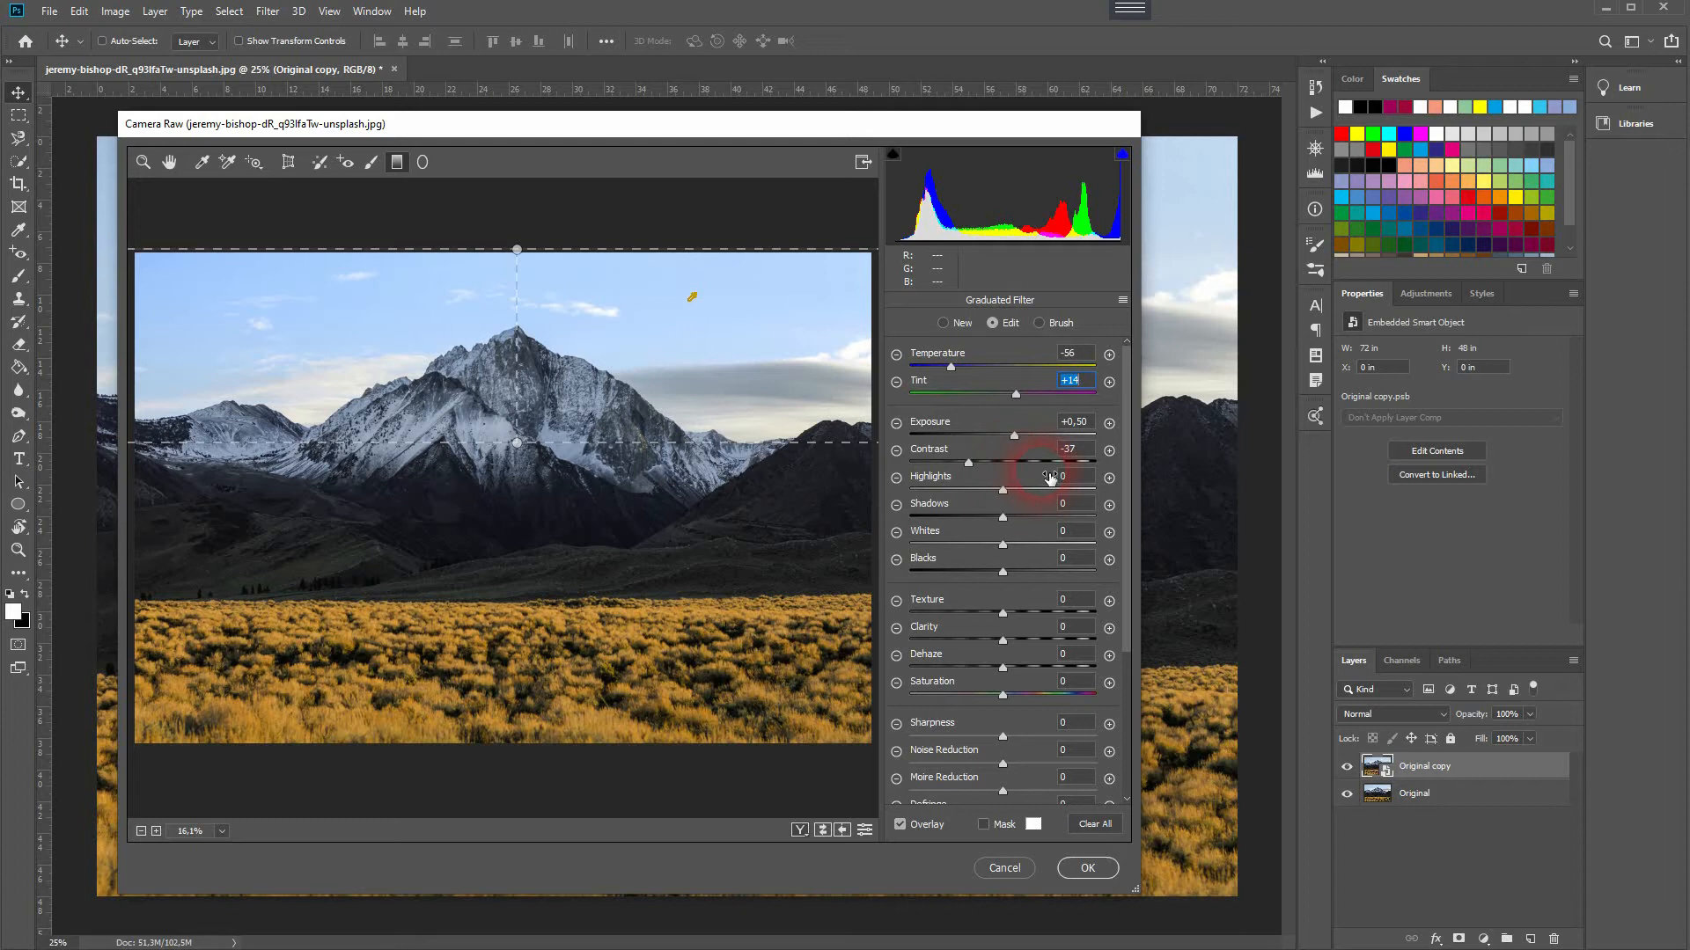
pyautogui.click(1089, 869)
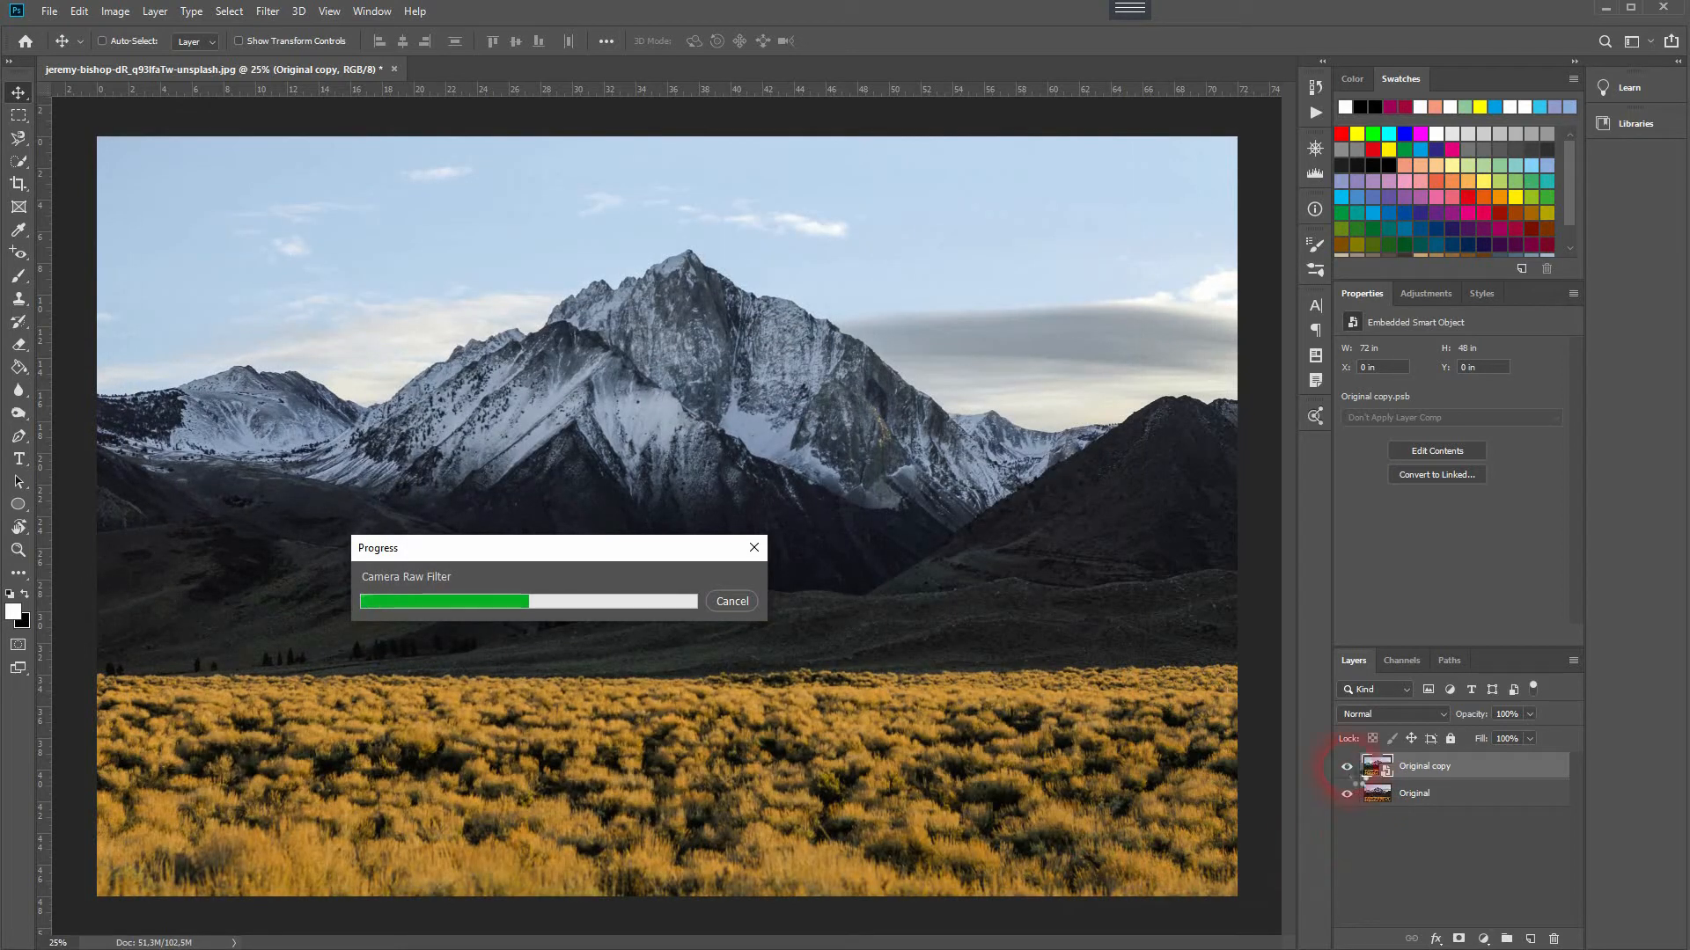
# Step: Toggle the Original copy layer's visibility to compare the filtered image with the original
pyautogui.click(1352, 774)
pyautogui.click(1350, 774)
pyautogui.click(1350, 773)
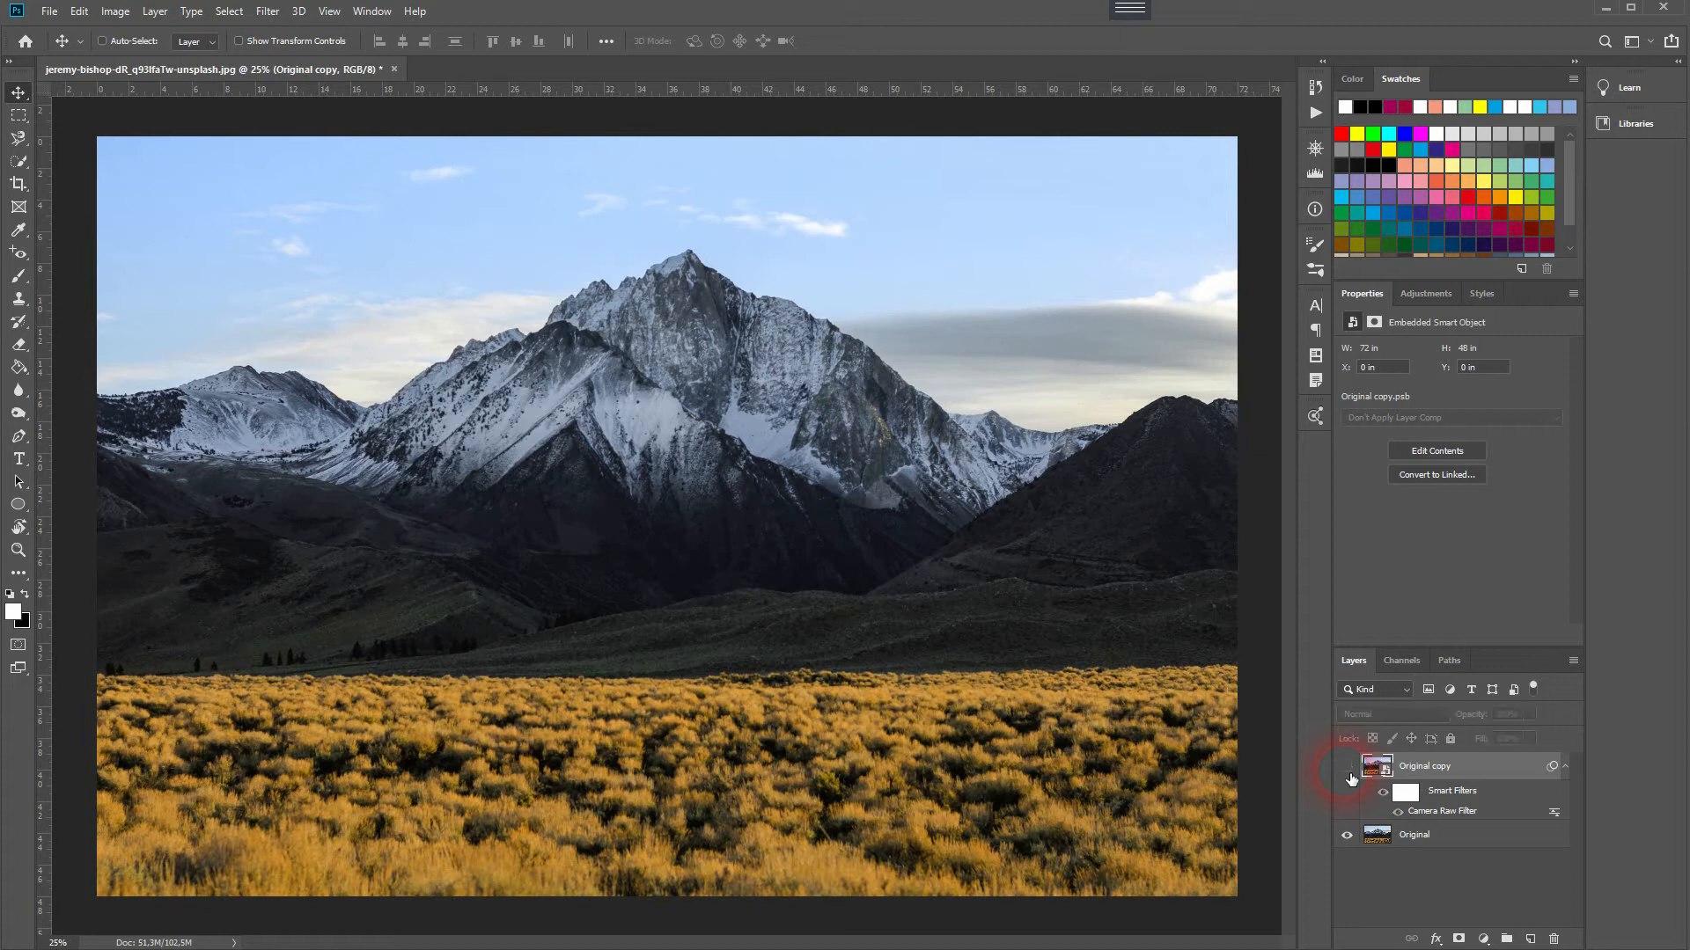
pyautogui.click(1349, 774)
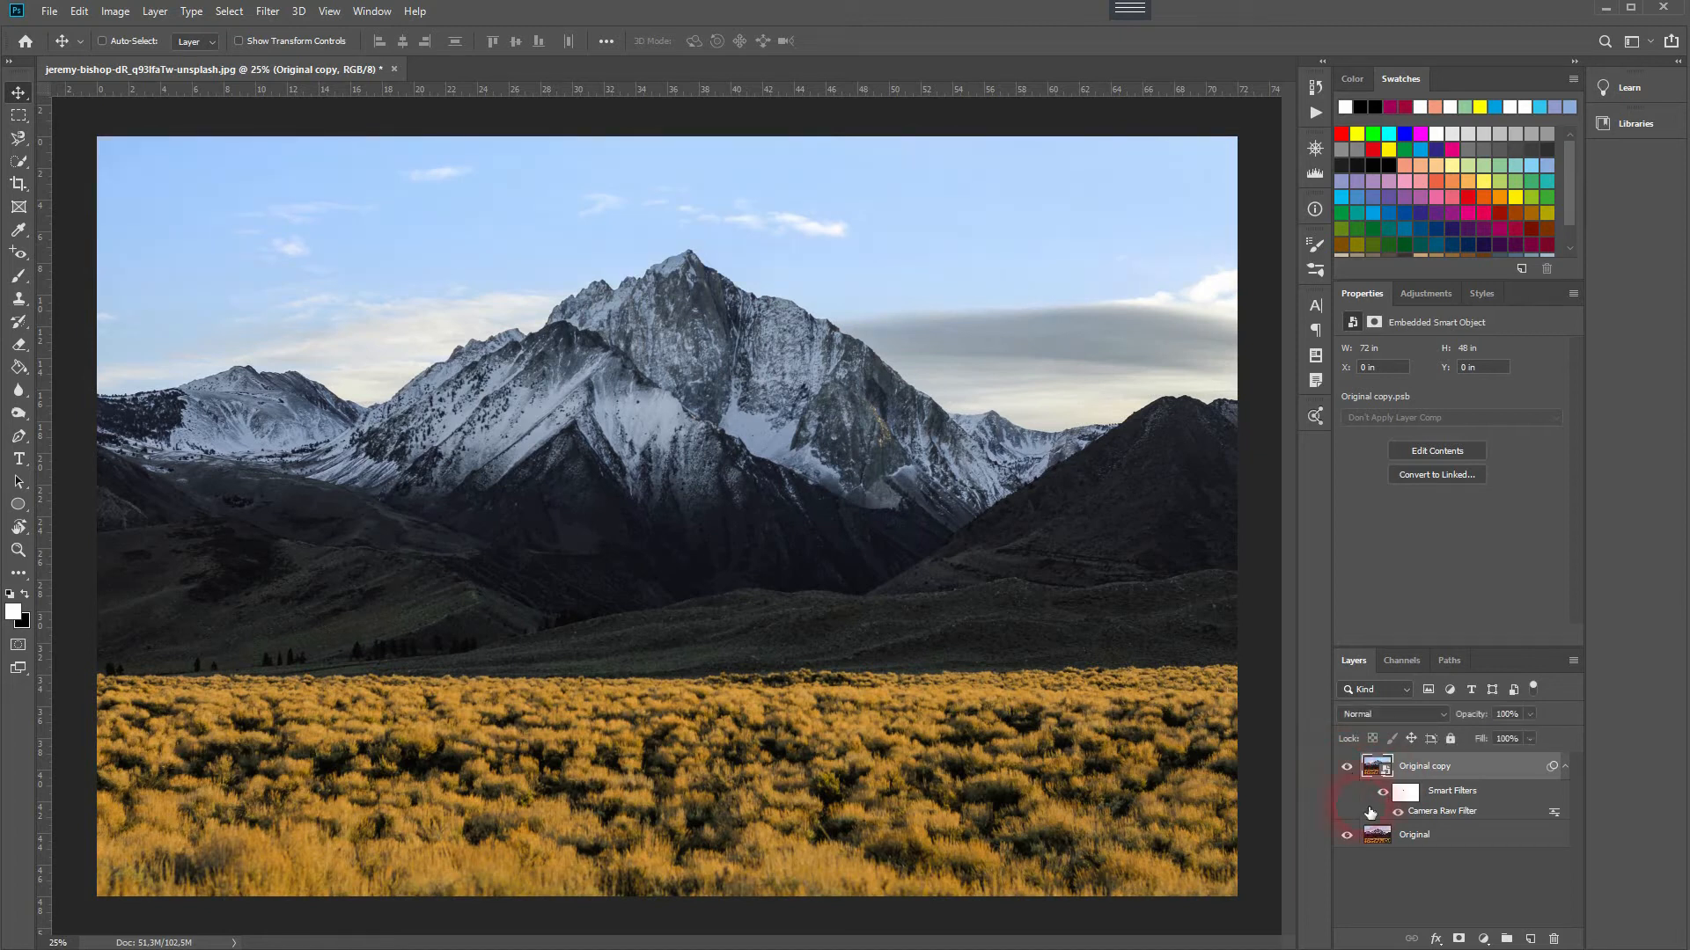
# Step: Reopen the Camera Raw Filter and lower the Blues luminance in HSL Adjustments to about -18
pyautogui.doubleClick(1462, 818)
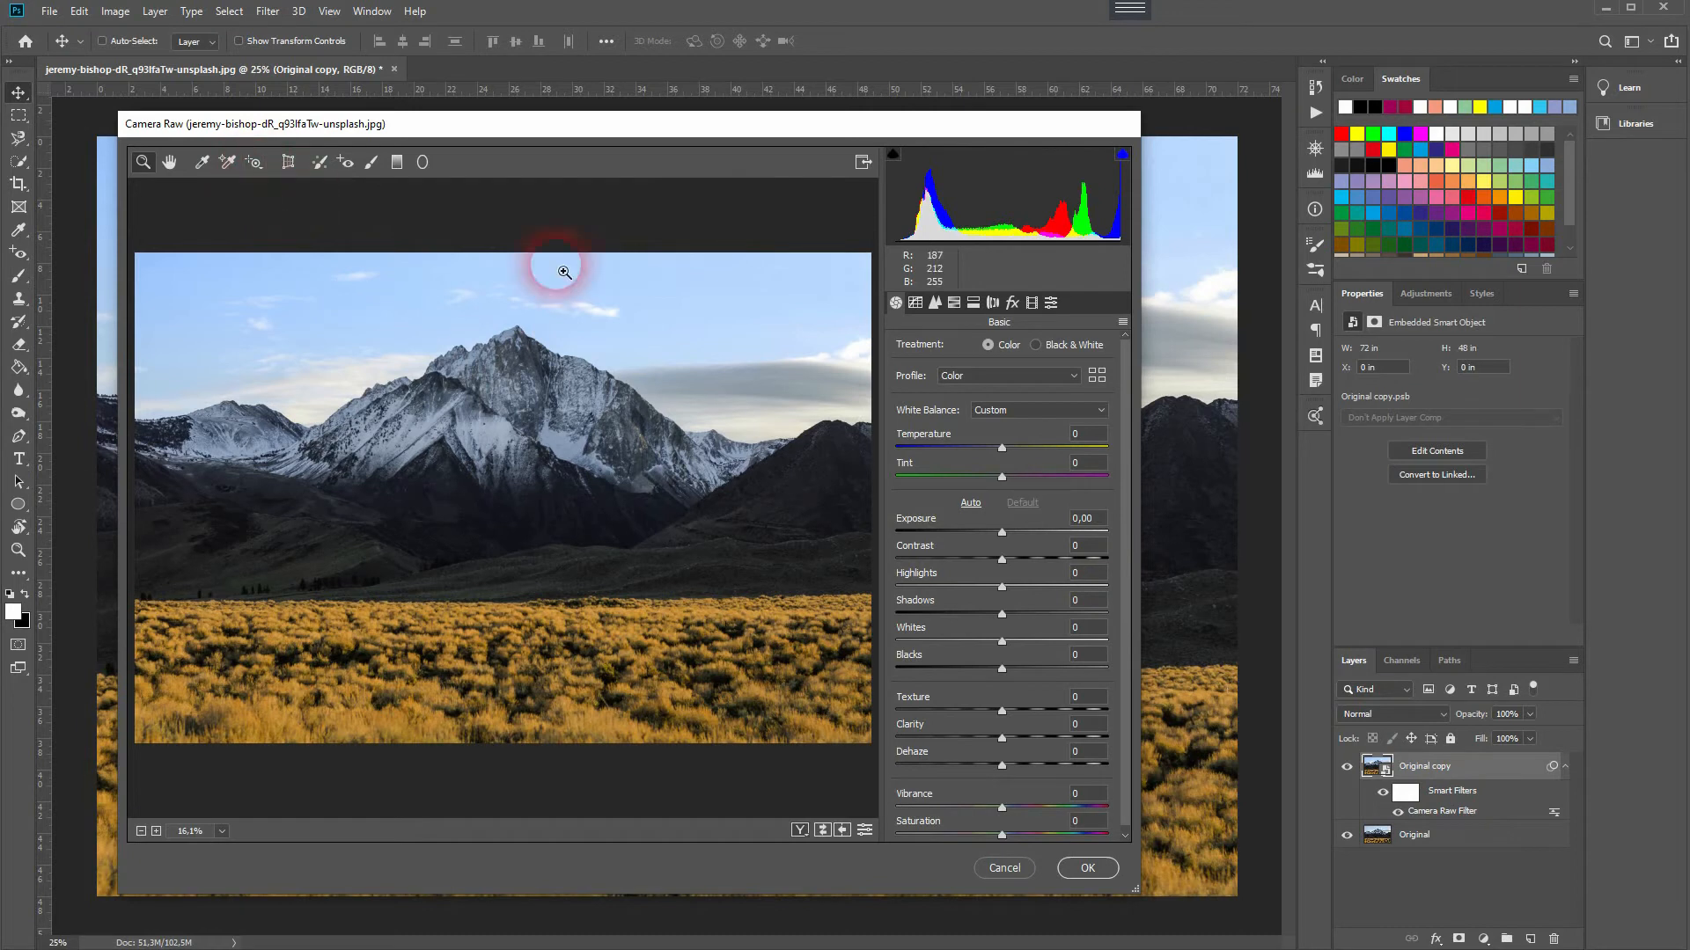
pyautogui.click(952, 303)
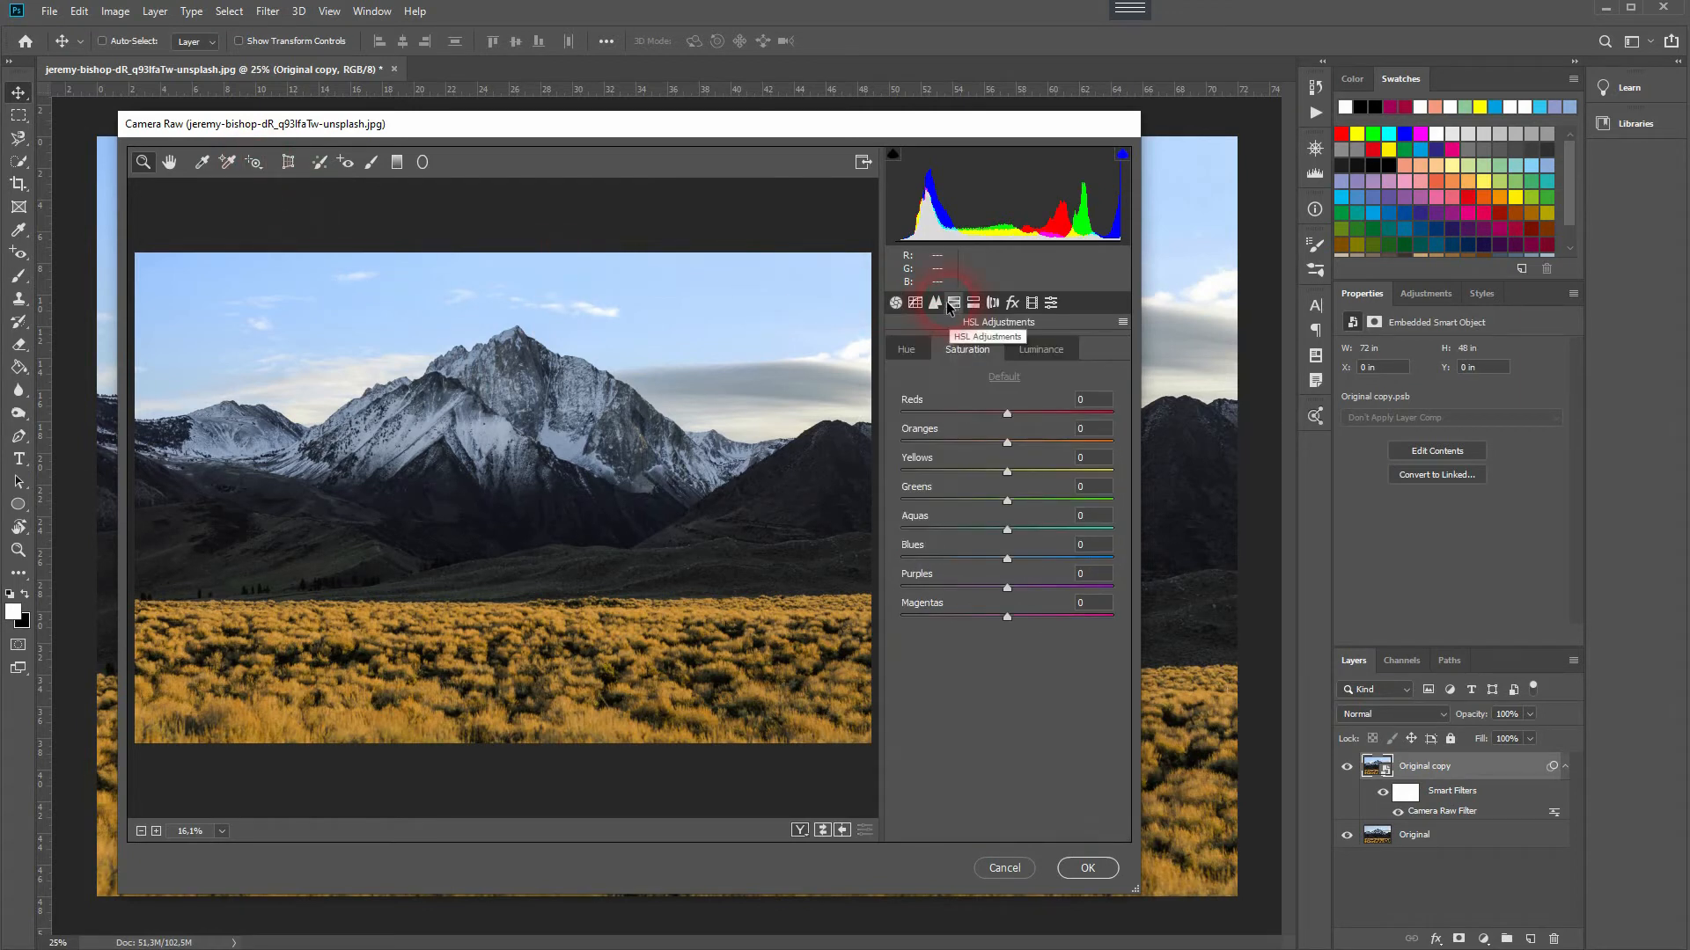
pyautogui.click(924, 349)
pyautogui.click(965, 346)
pyautogui.click(1044, 355)
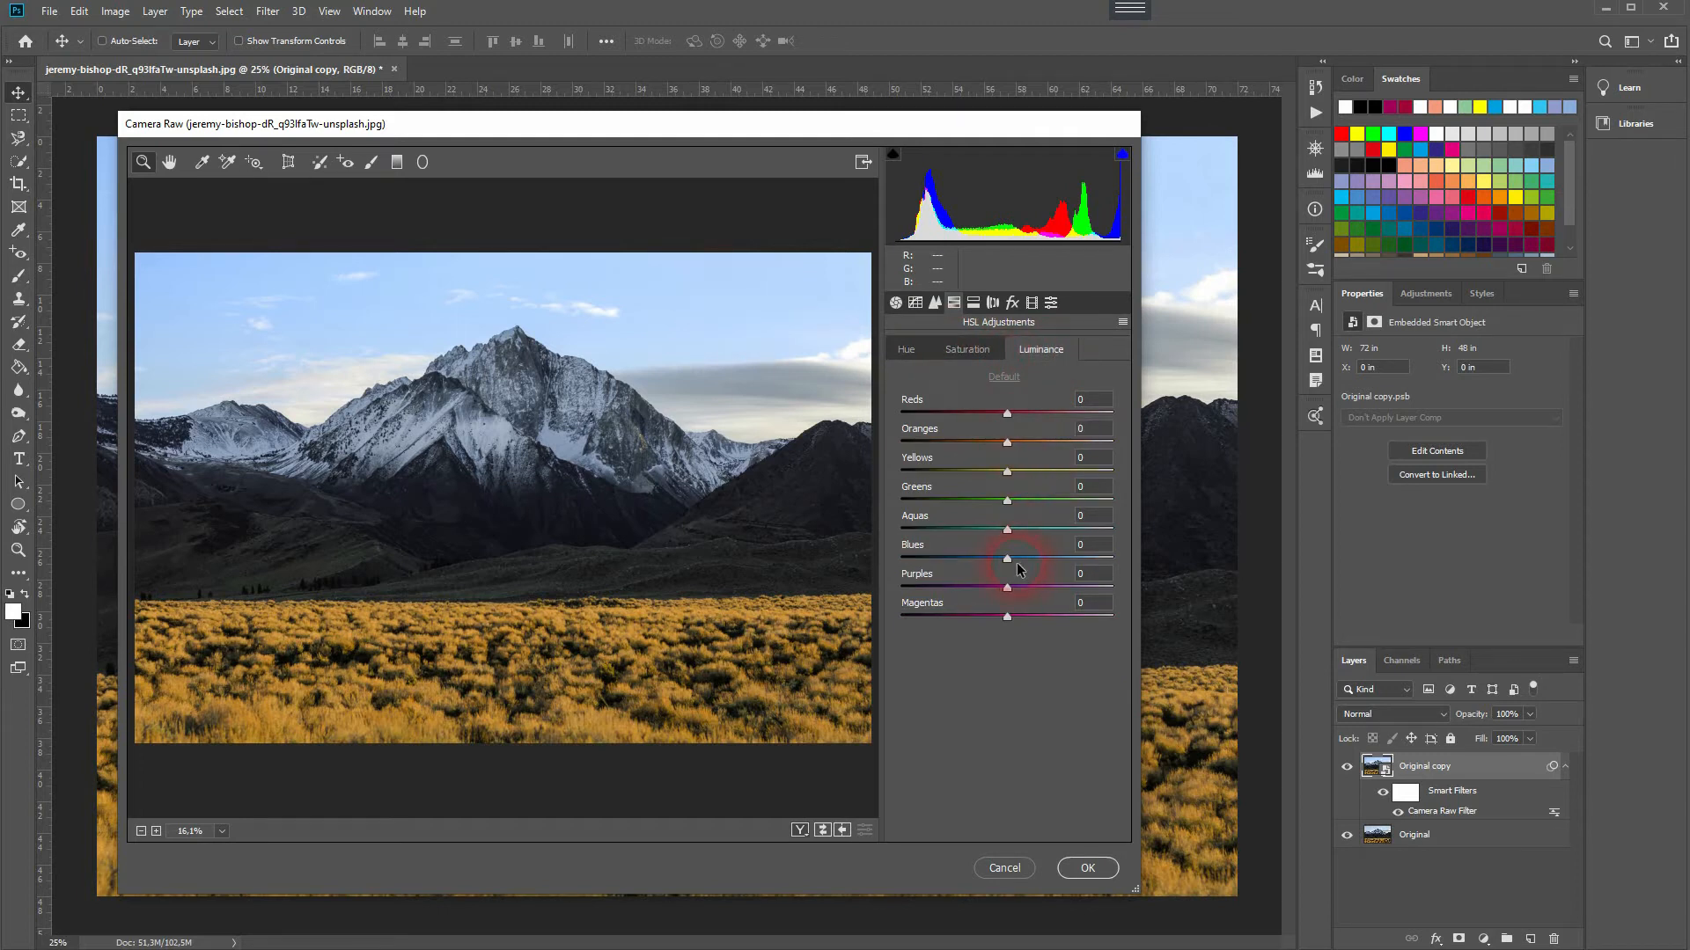
pyautogui.moveTo(1009, 564)
pyautogui.mouseDown()
pyautogui.moveTo(894, 551)
pyautogui.moveTo(1075, 542)
pyautogui.moveTo(987, 555)
pyautogui.mouseUp()
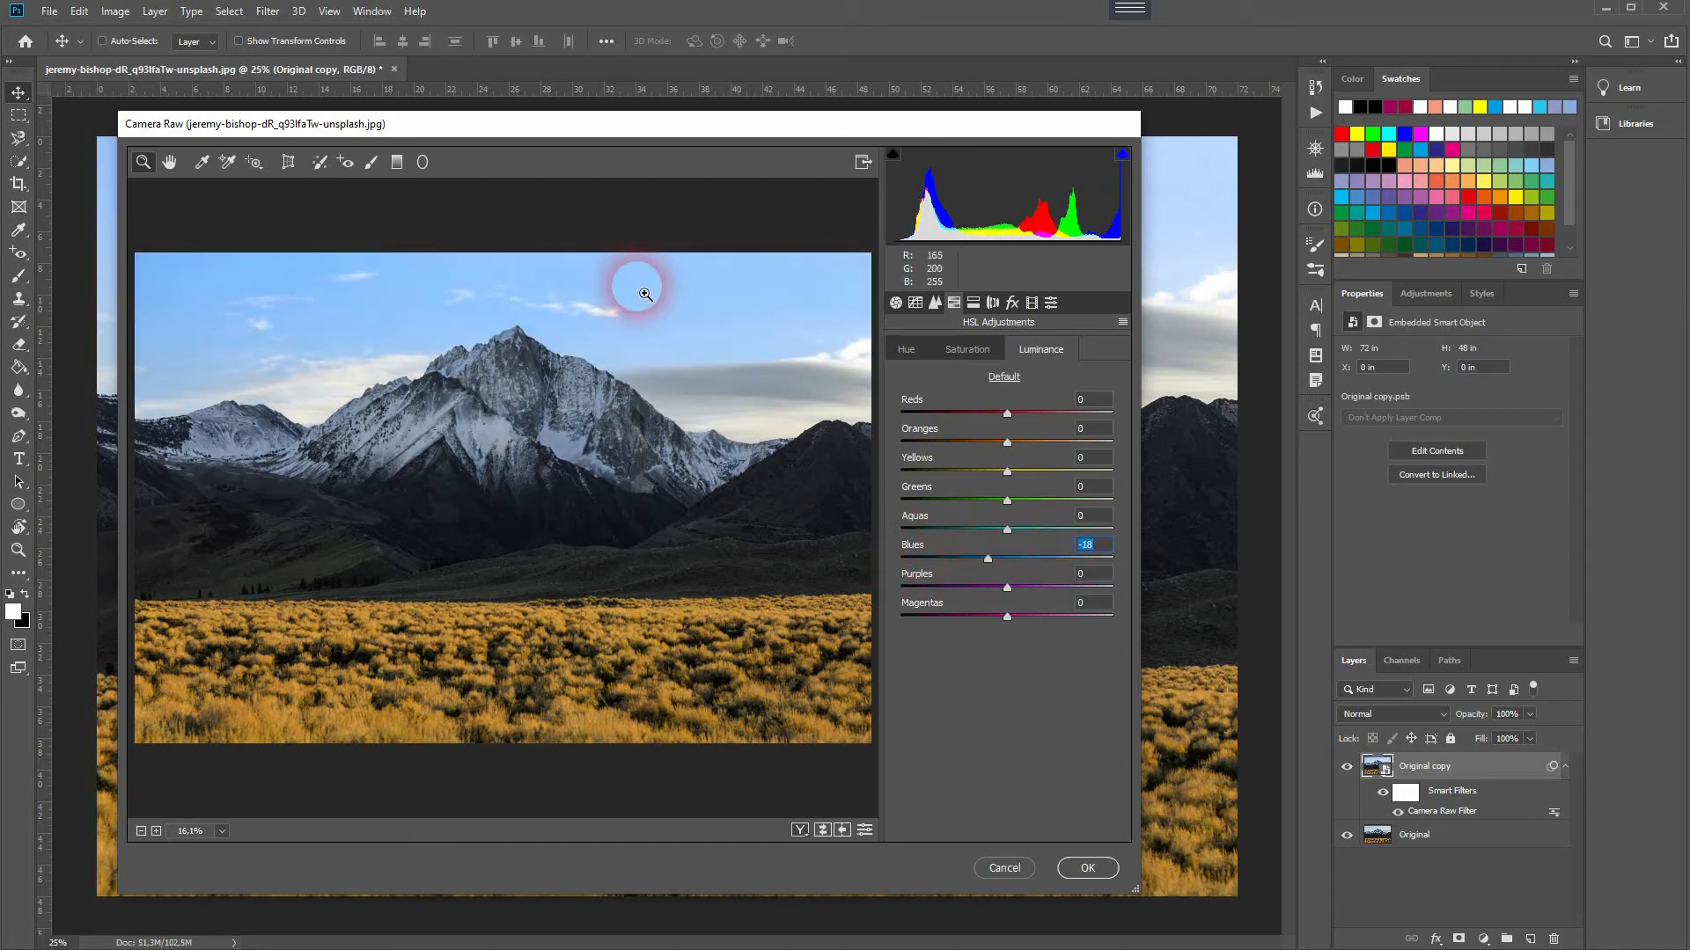
# Step: Use the Targeted Adjustment tool on the sky and grass to set luminance Oranges +22, Yellows +20, Blues -17
pyautogui.click(253, 164)
pyautogui.moveTo(605, 287); pyautogui.dragTo(648, 298)
pyautogui.moveTo(614, 653); pyautogui.dragTo(656, 646)
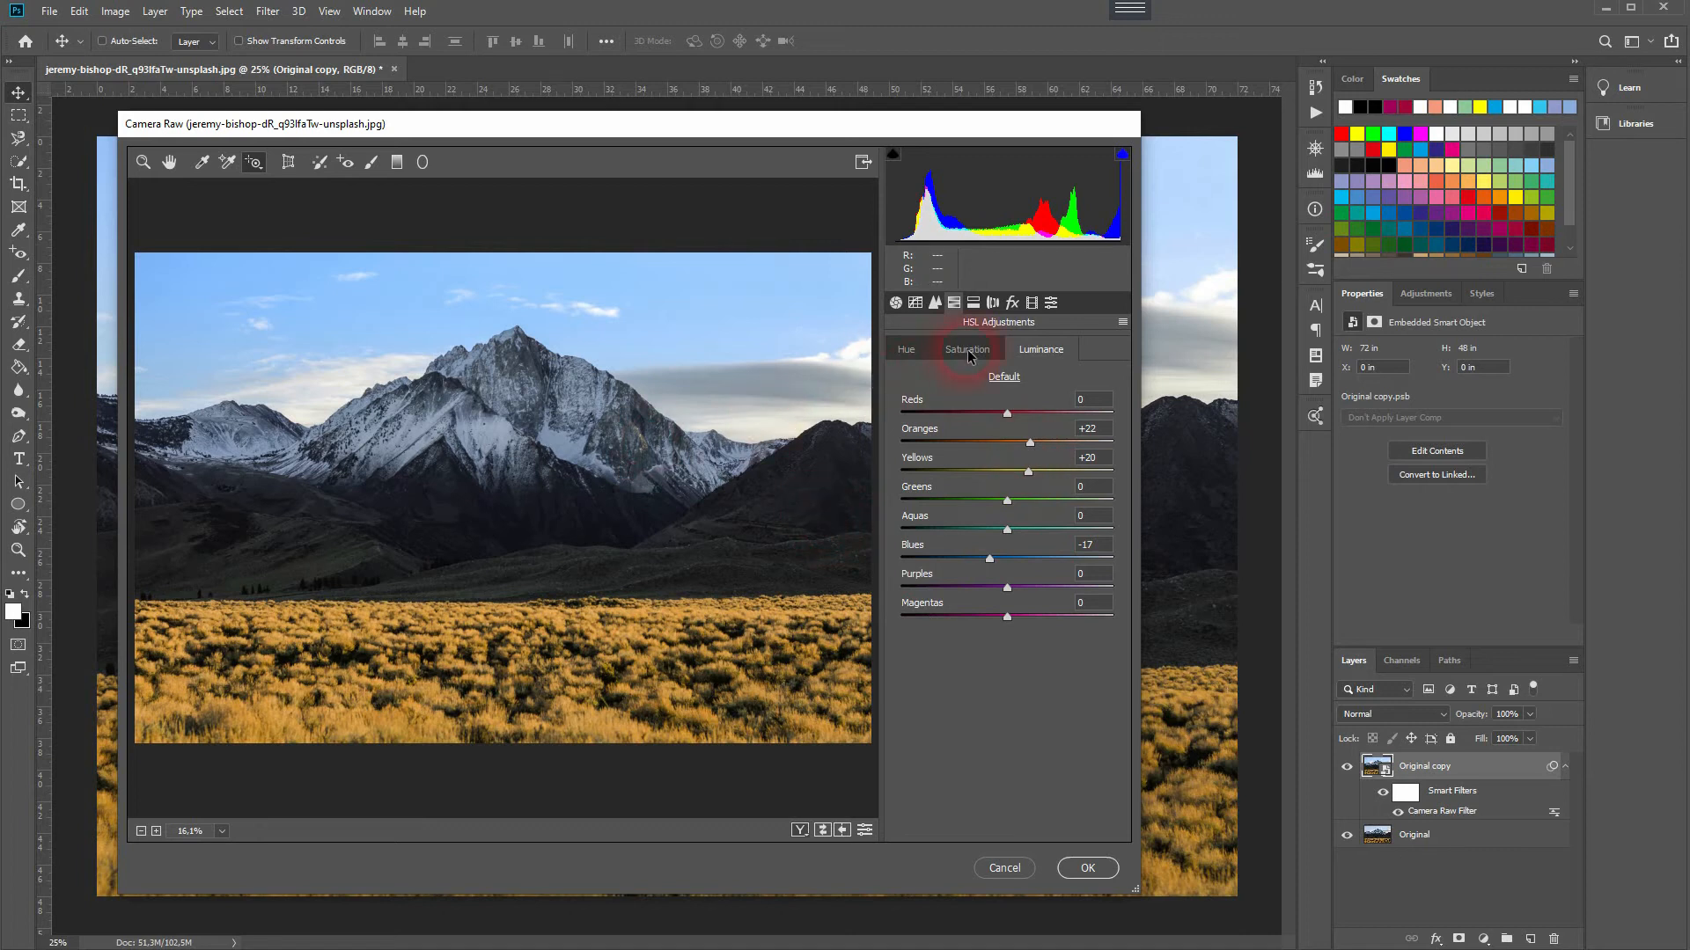
# Step: Drag the Targeted Adjustment tool to set saturation Oranges +25, Yellows +51, Blues +19, Purples -7, and apply the filter
pyautogui.click(968, 350)
pyautogui.click(1031, 350)
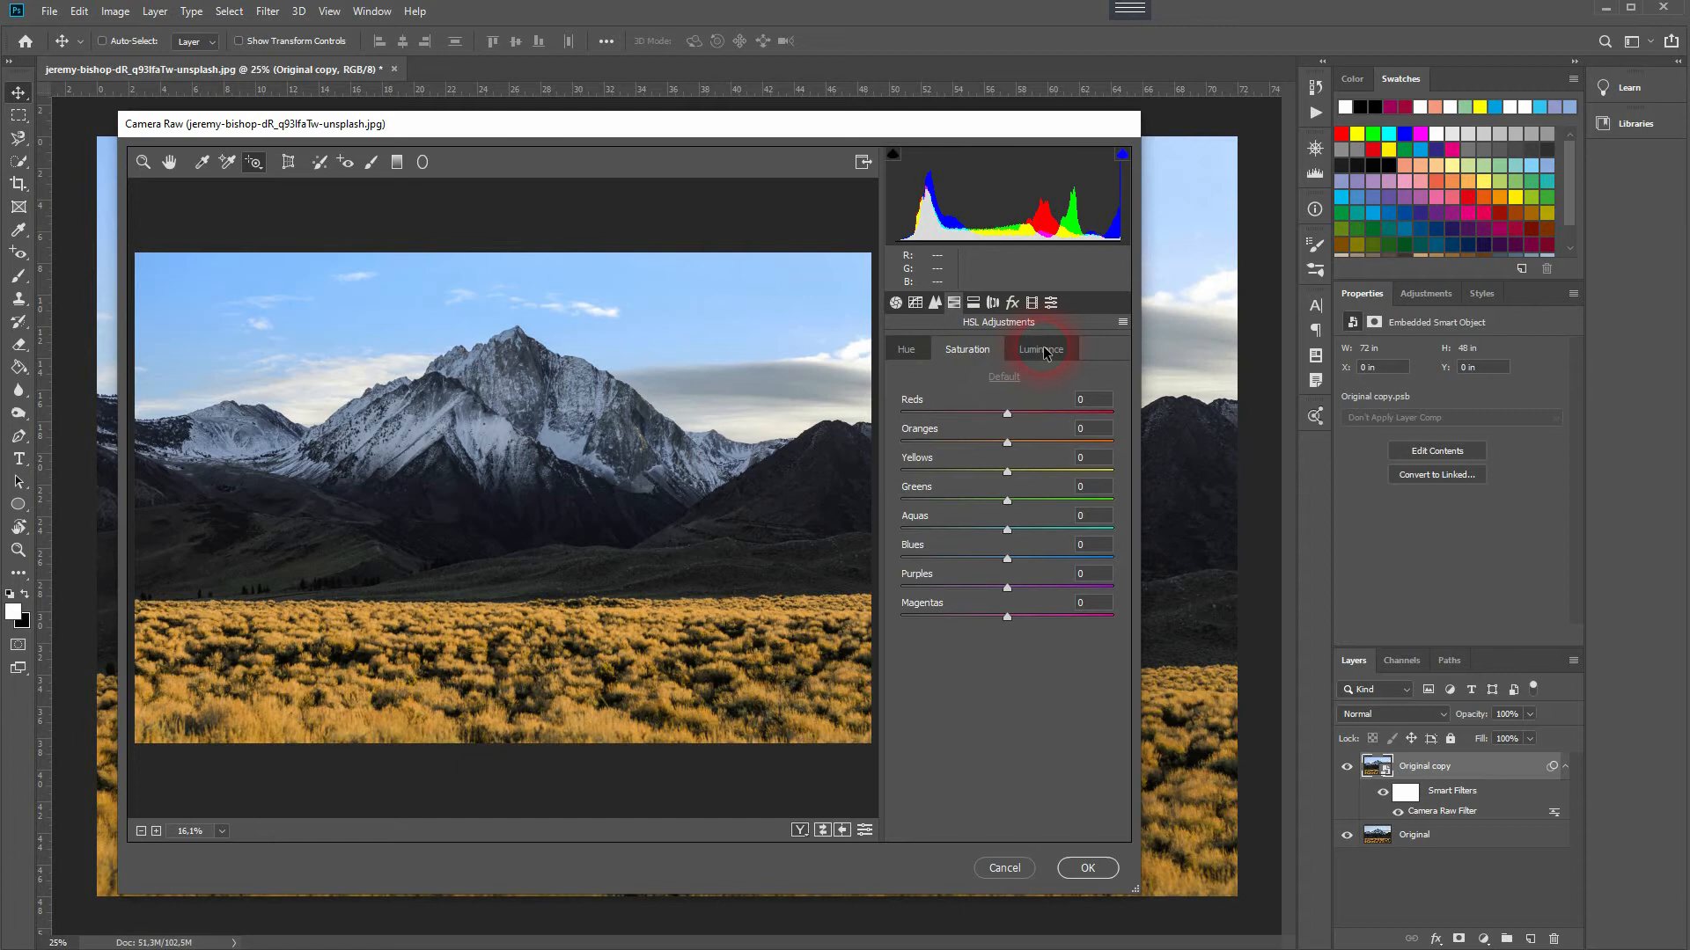
pyautogui.moveTo(692, 308); pyautogui.dragTo(733, 315)
pyautogui.moveTo(668, 686); pyautogui.dragTo(704, 684)
pyautogui.moveTo(412, 737); pyautogui.dragTo(432, 738)
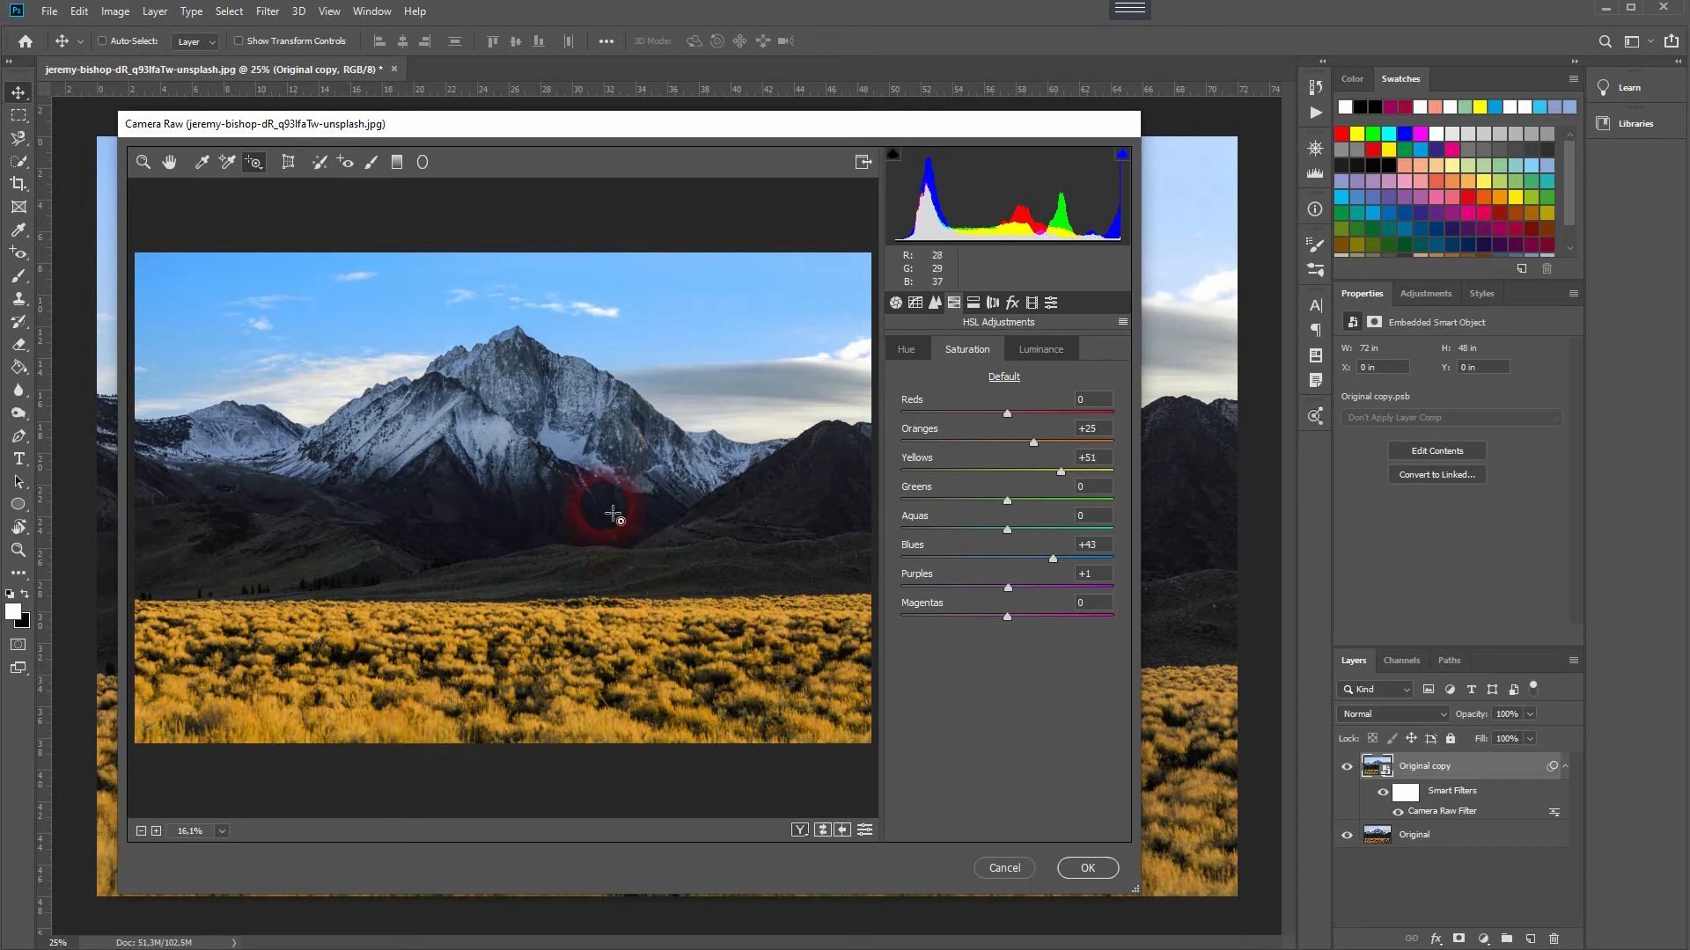
pyautogui.moveTo(622, 528)
pyautogui.mouseDown()
pyautogui.moveTo(596, 530)
pyautogui.moveTo(639, 530)
pyautogui.moveTo(603, 532)
pyautogui.mouseUp()
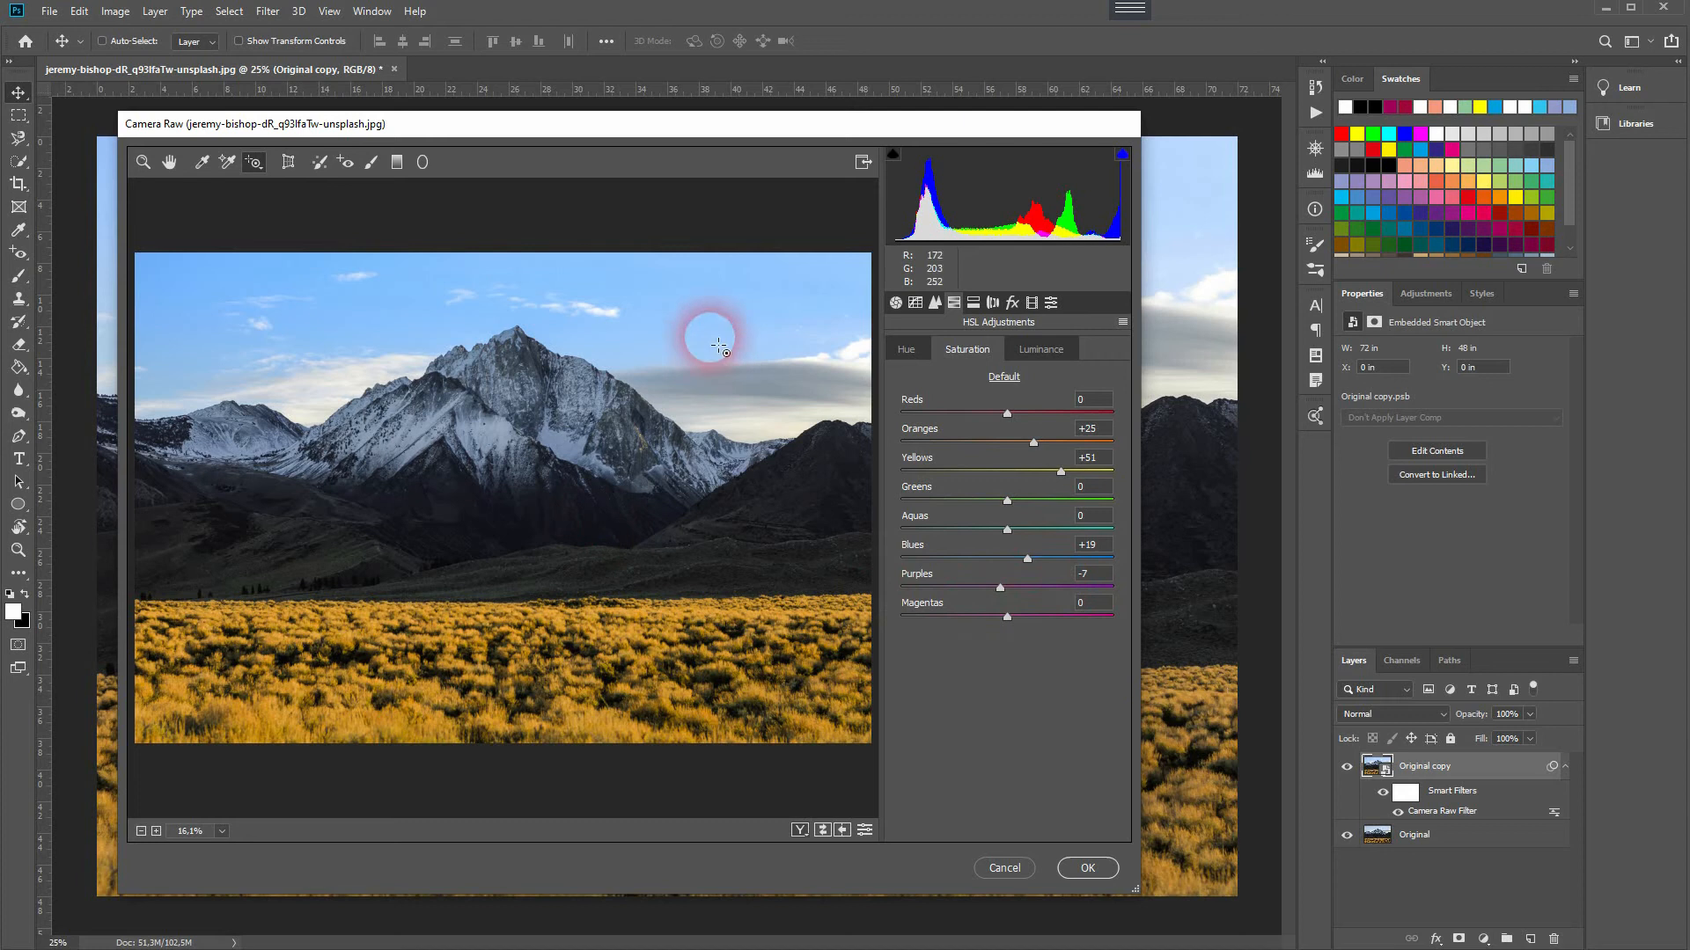
pyautogui.click(1049, 350)
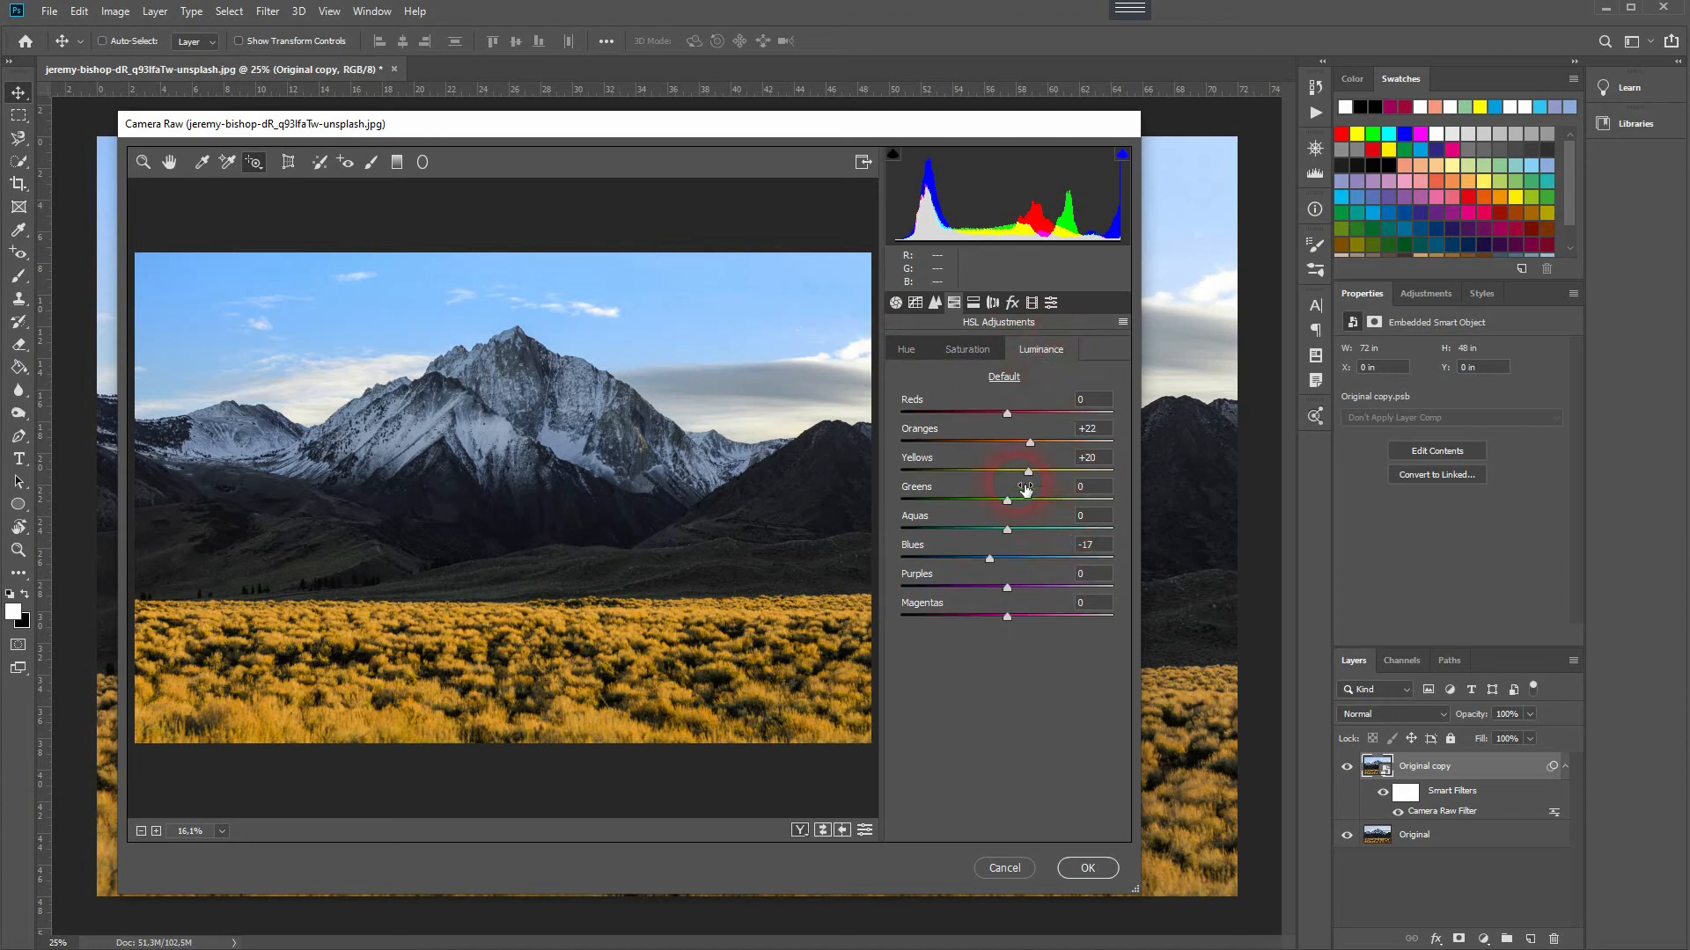
pyautogui.click(1091, 868)
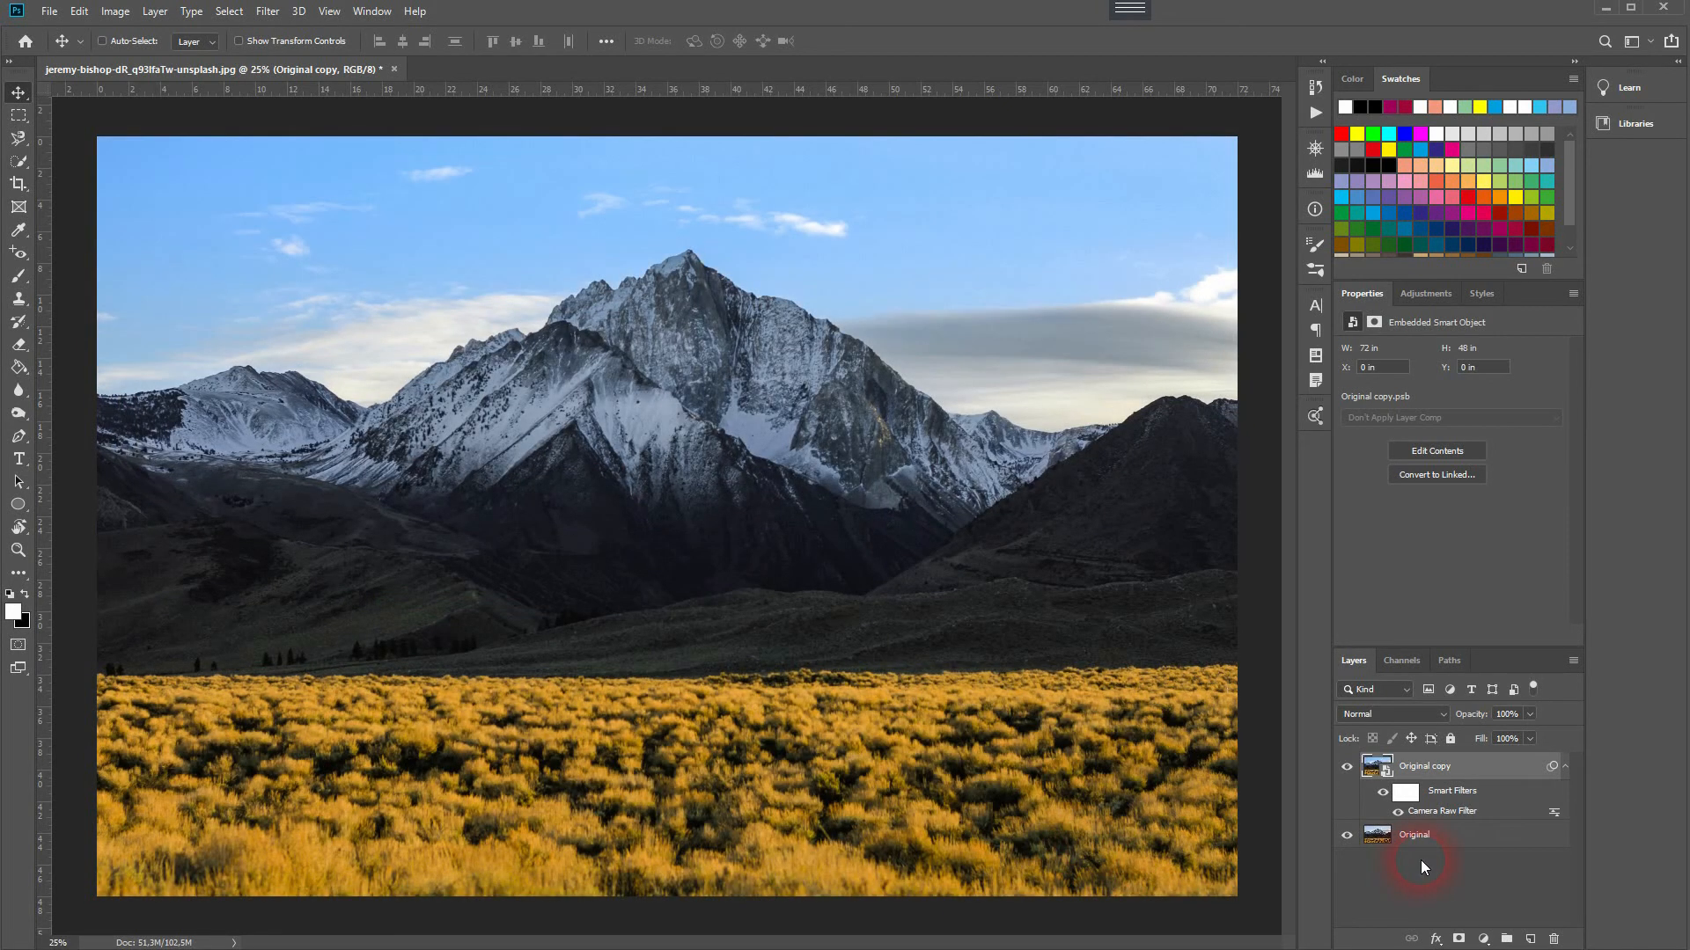
# Step: Hide and show the Original copy layer to compare the HSL-adjusted result against the original
pyautogui.click(1348, 768)
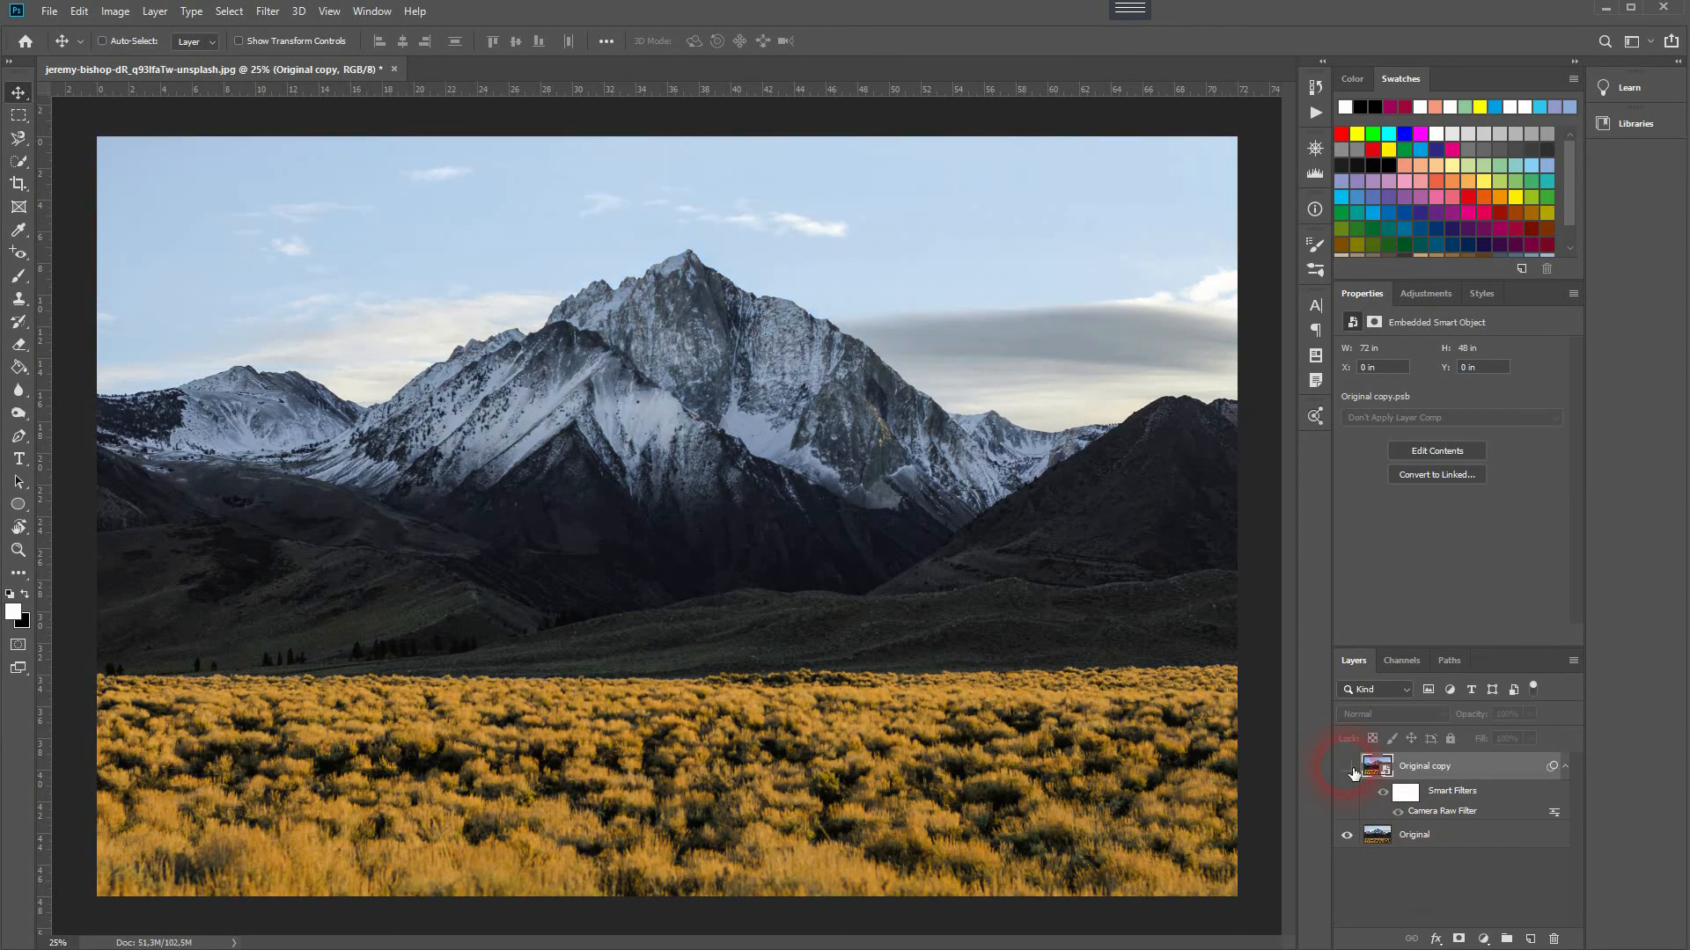
pyautogui.click(1348, 768)
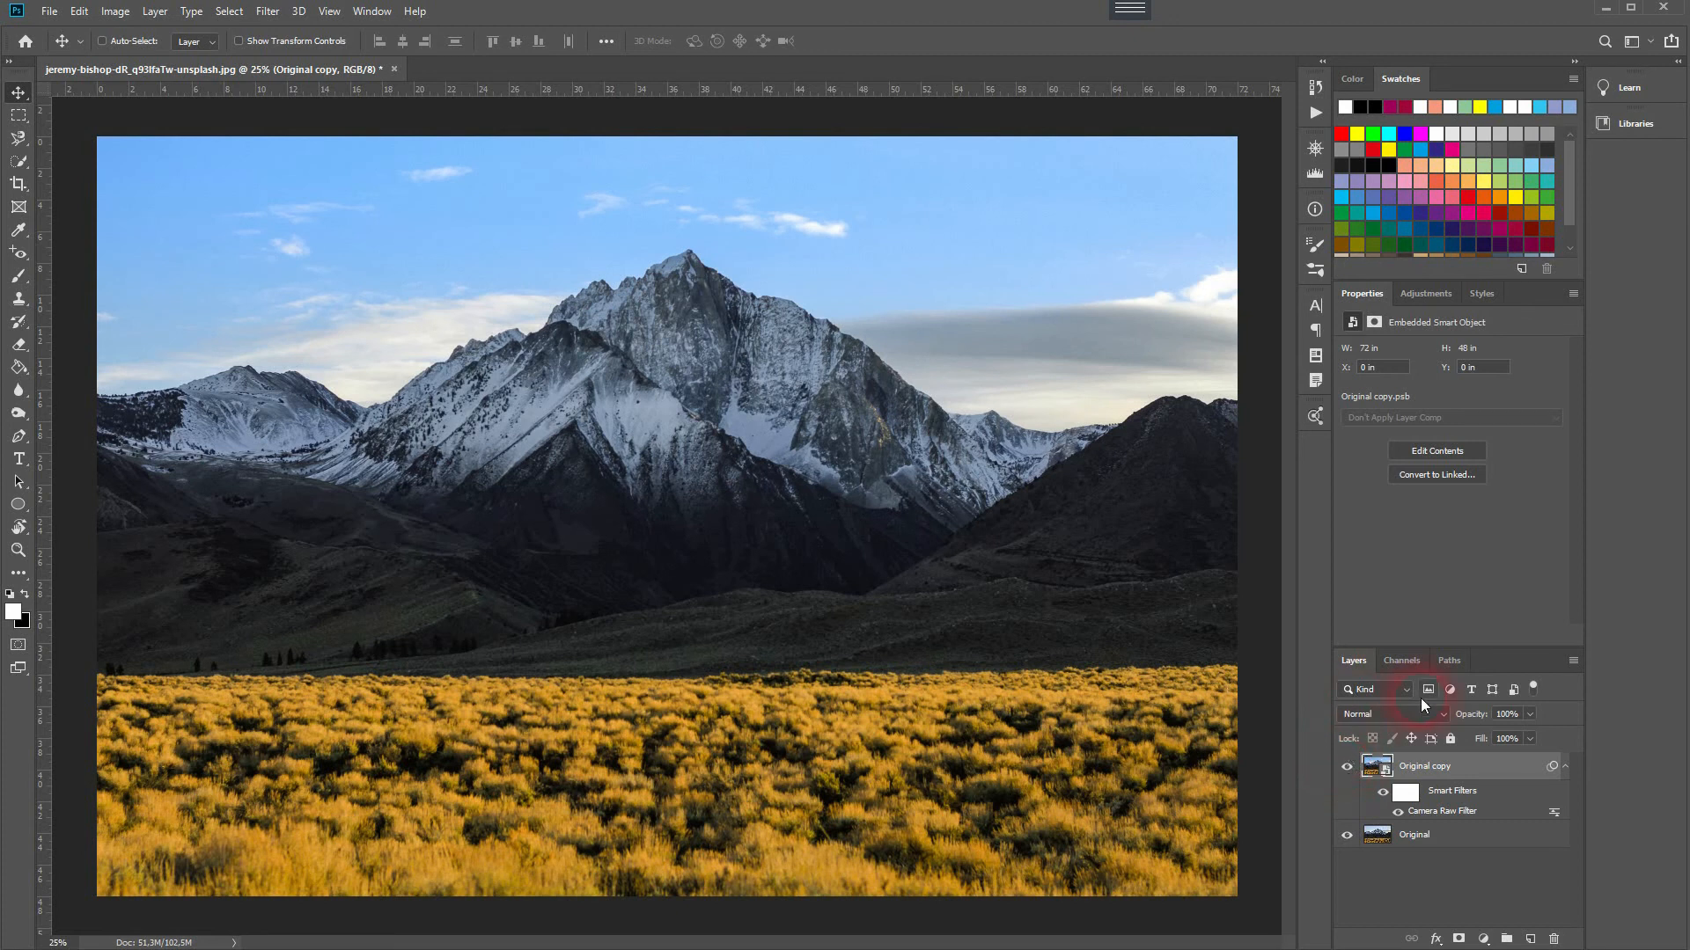
pyautogui.click(1440, 873)
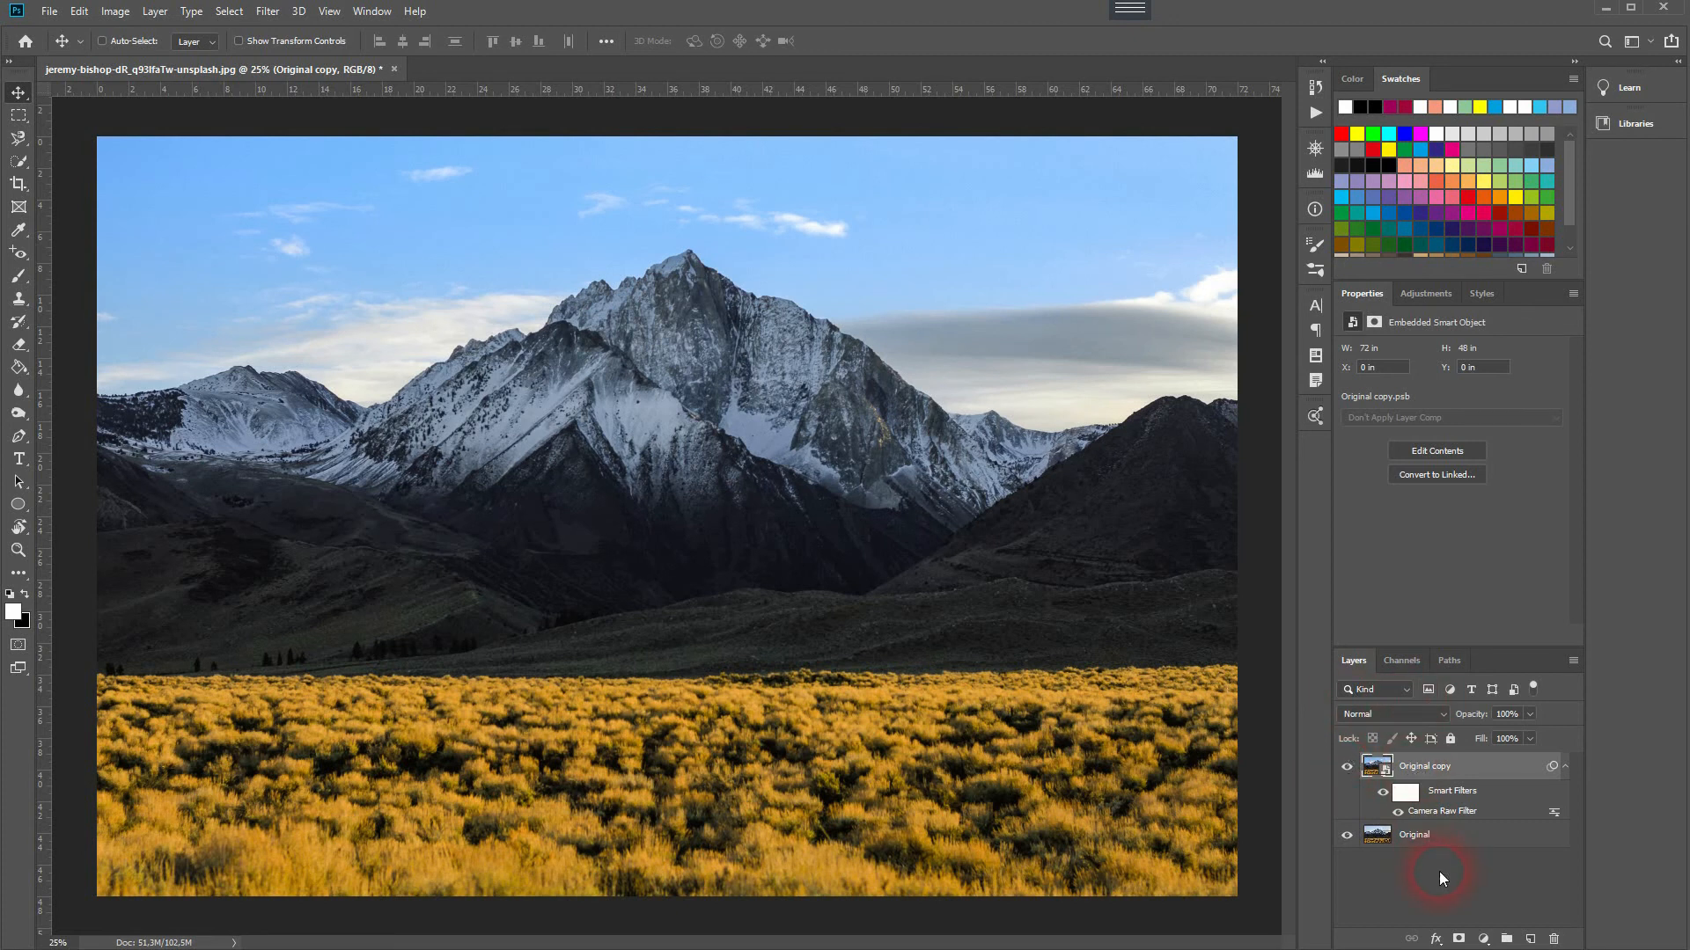